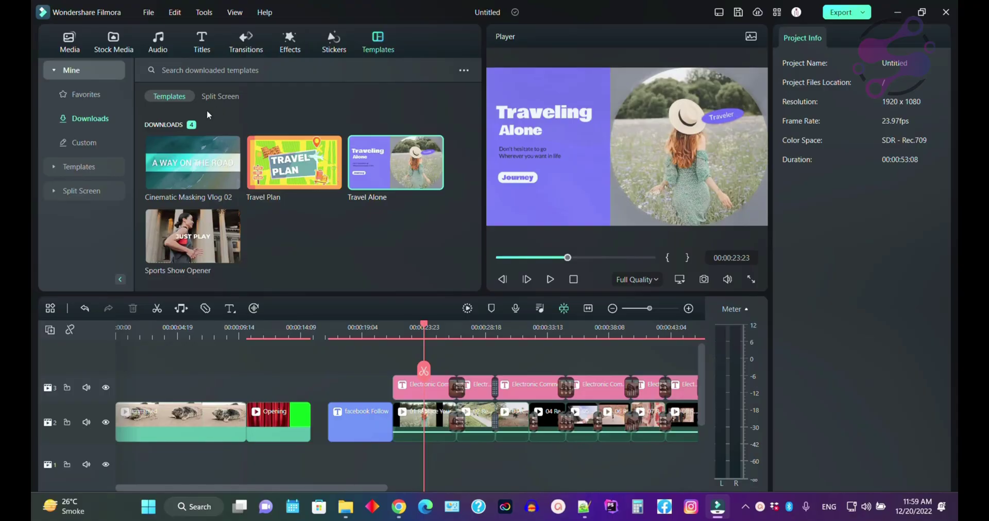
Select all clips on the timeline and delete them to empty the project.
key("ctrl+a")
key("Delete")
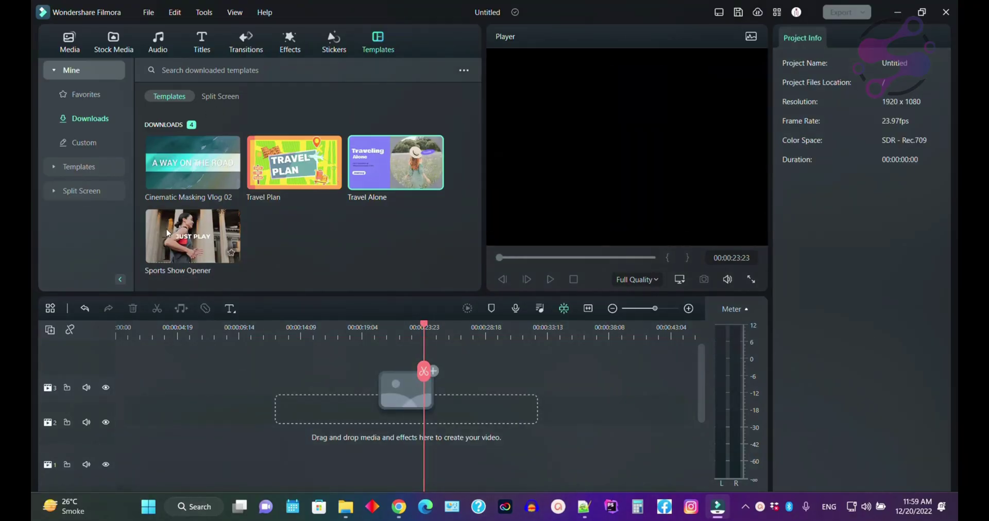
Open Stock Media's Downloads, then the Favorites collection with the seal and desk-laptop items.
left_click(113, 41)
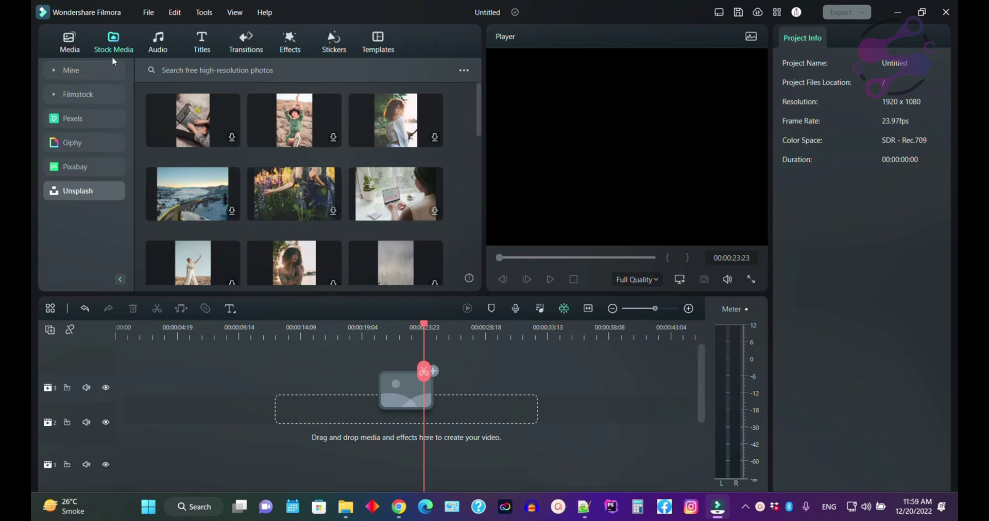
left_click(60, 70)
mouse_move(218, 211)
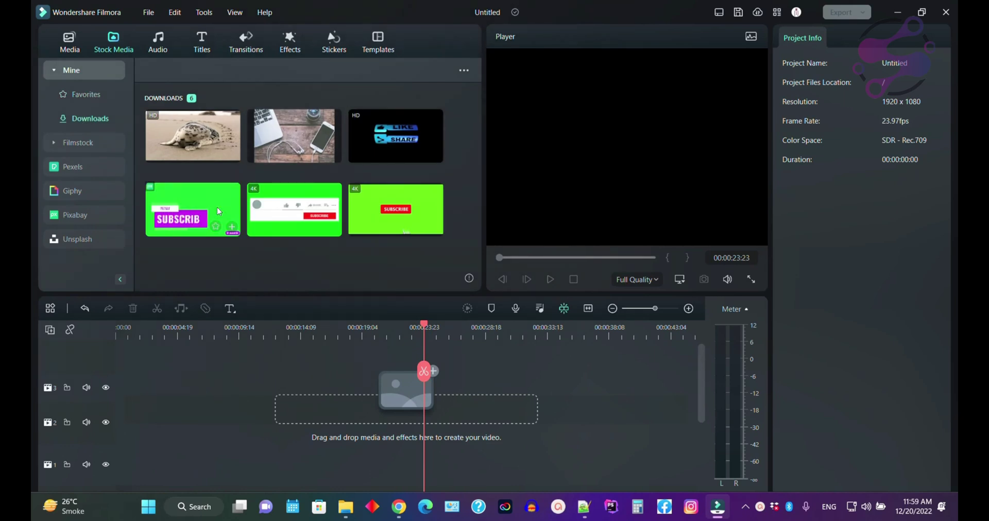
left_click(77, 93)
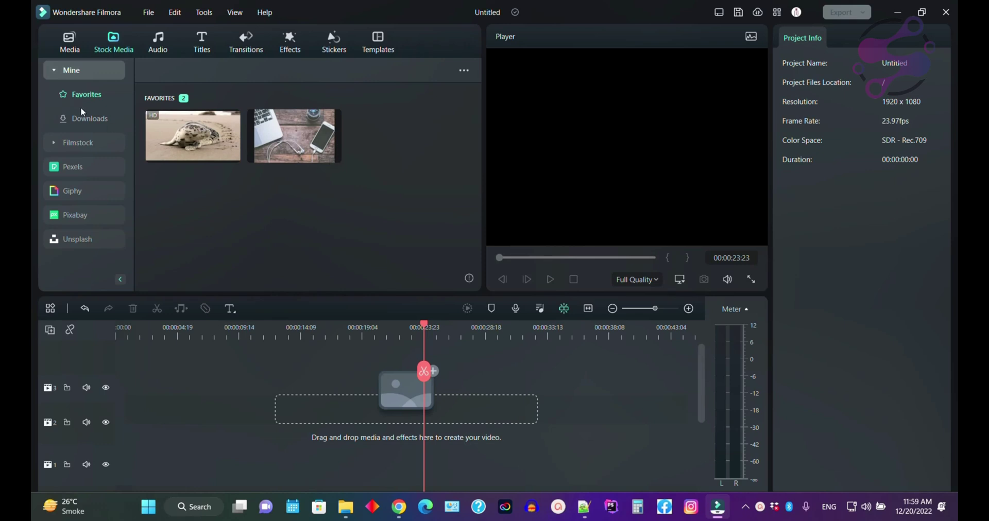
Download Sample Color Gradient 13 from Filmstock's Gradient Color category and add it to the timeline.
left_click(68, 143)
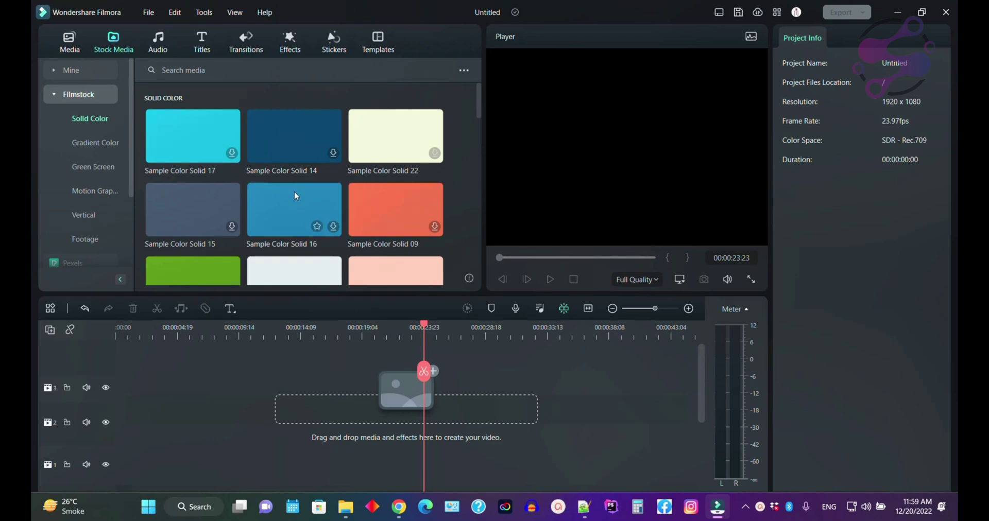
mouse_move(477, 92)
left_mouse_down()
mouse_move(477, 150)
mouse_move(477, 98)
left_mouse_up()
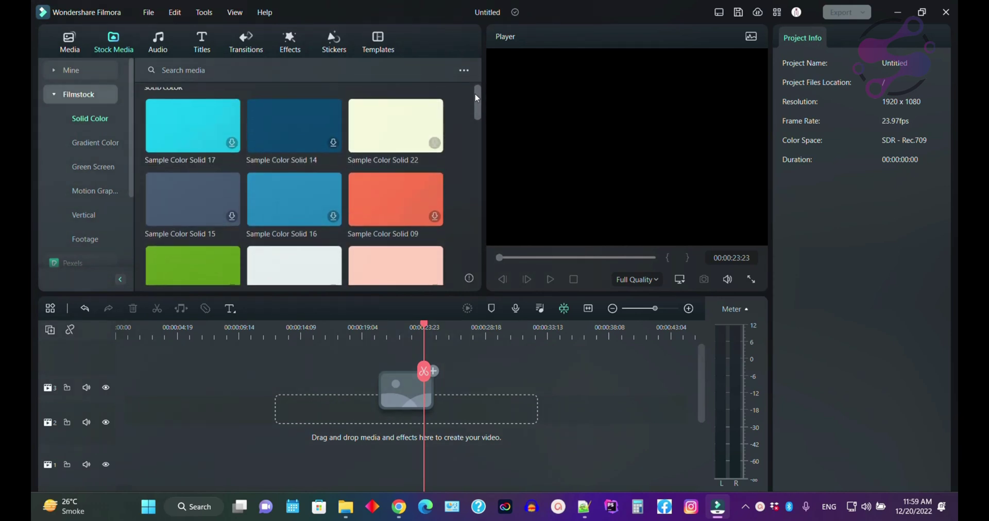
left_click(95, 144)
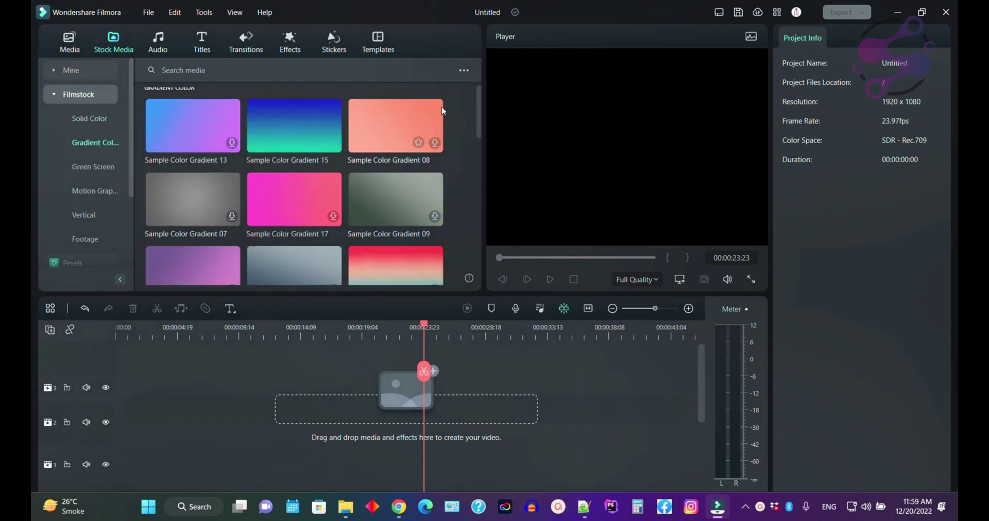
mouse_move(477, 100)
left_mouse_down()
mouse_move(476, 115)
mouse_move(475, 100)
left_mouse_up()
left_click(233, 158)
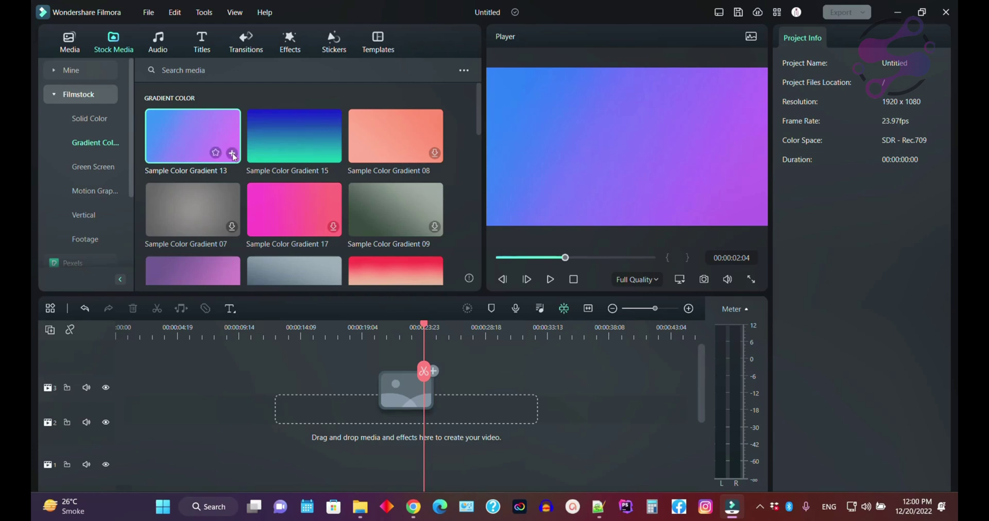
left_click(232, 152)
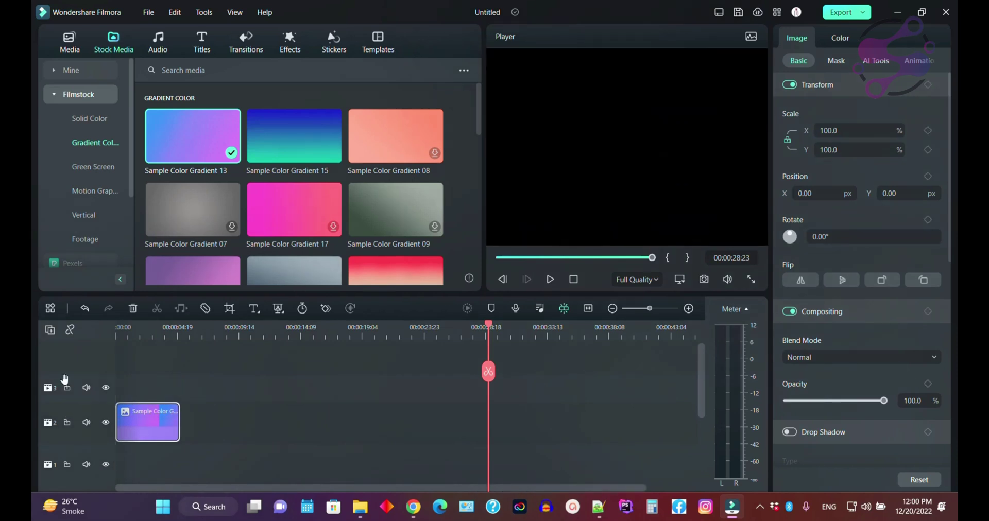
Delete track 3 and all empty tracks, reset the playhead, and browse Green Screen stock.
right_click(93, 390)
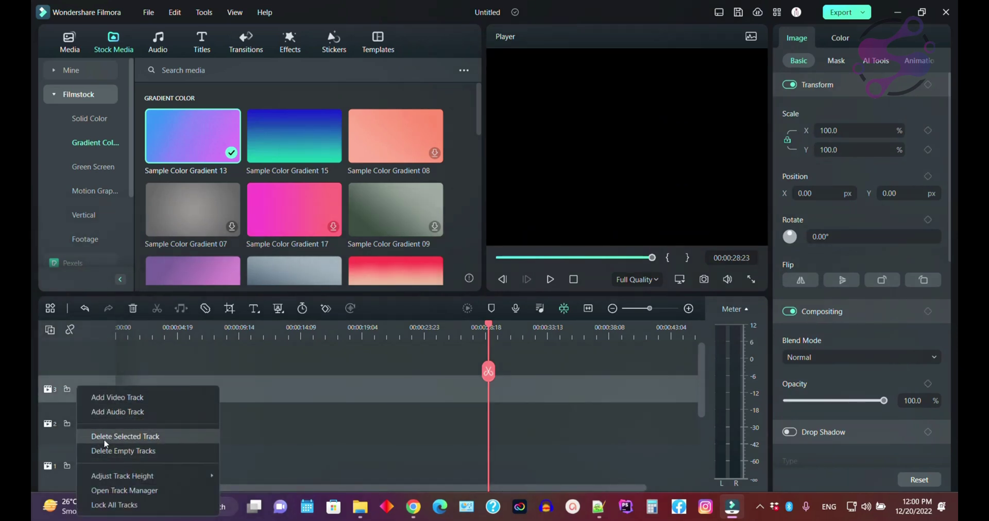
left_click(124, 436)
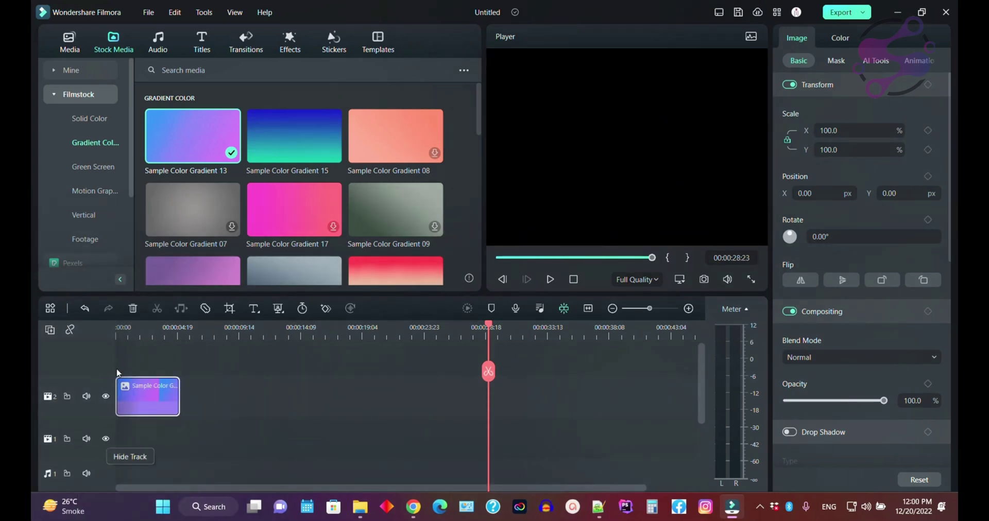
right_click(60, 438)
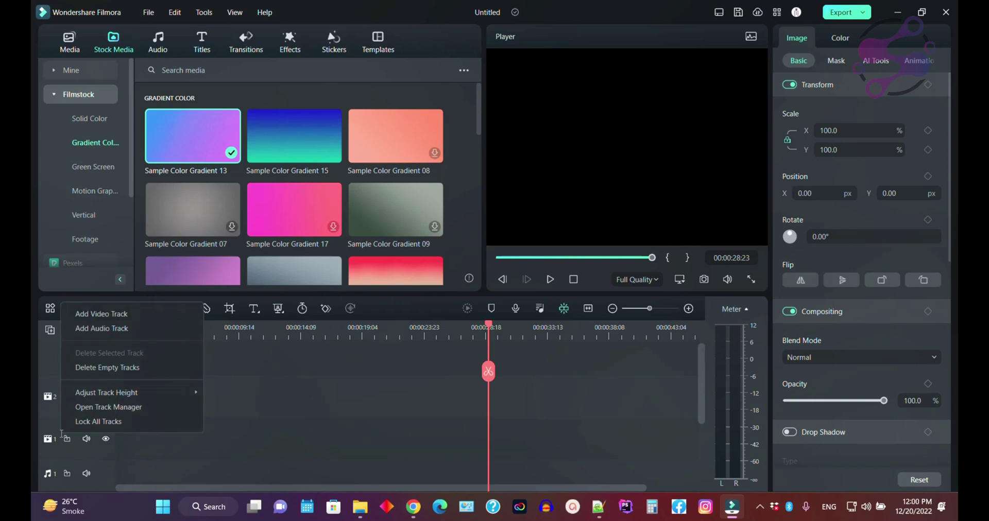
left_click(85, 369)
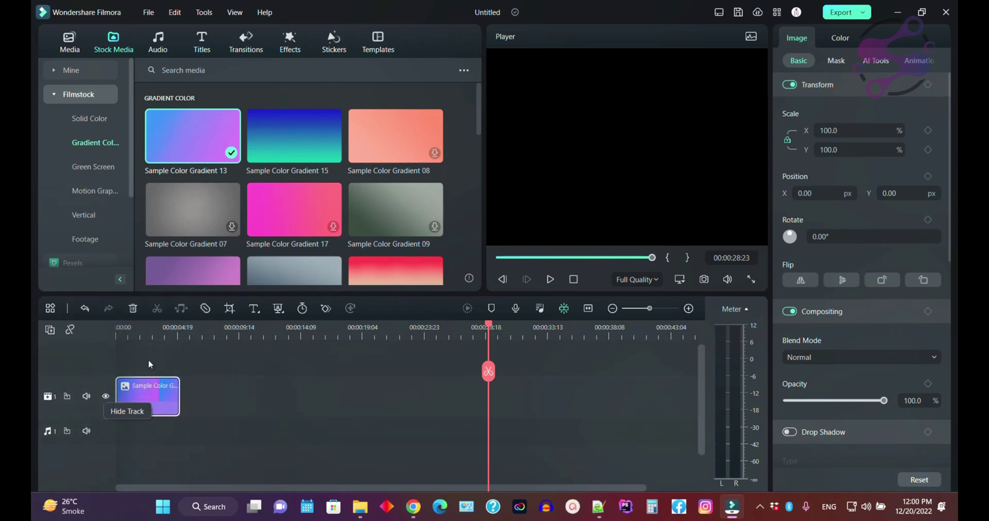
left_click(119, 327)
left_click(95, 166)
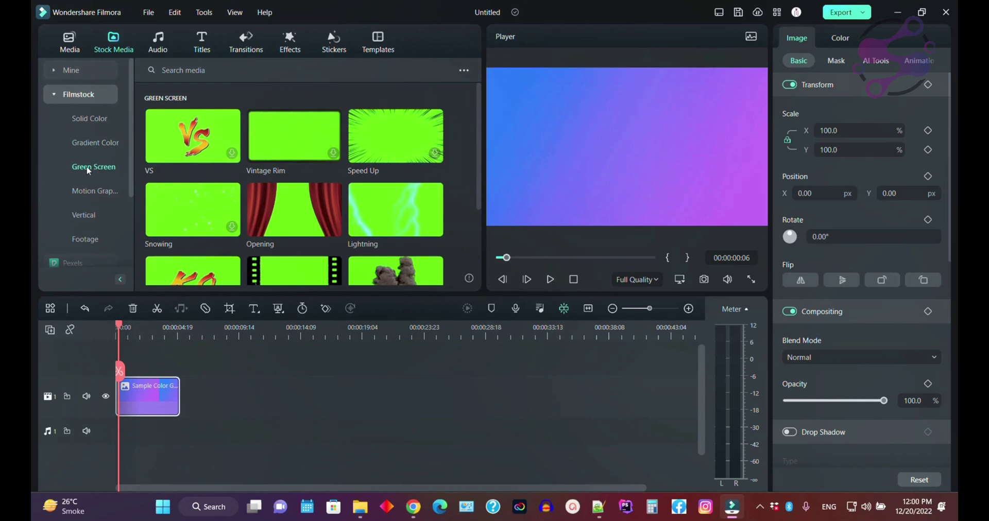
Switch Stock Media from Filmstock categories to the Pexels library's Photos.
left_click_drag(127, 82, 128, 122)
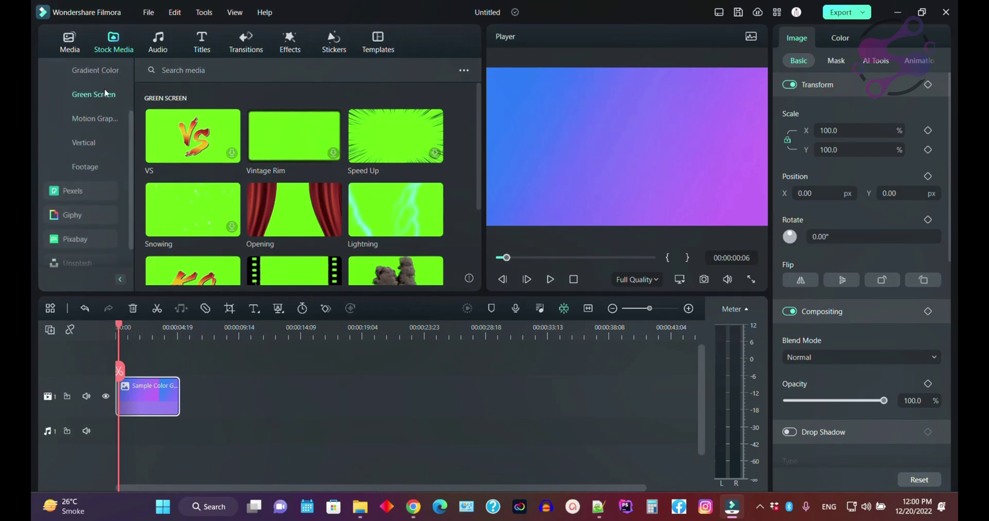
left_click(96, 119)
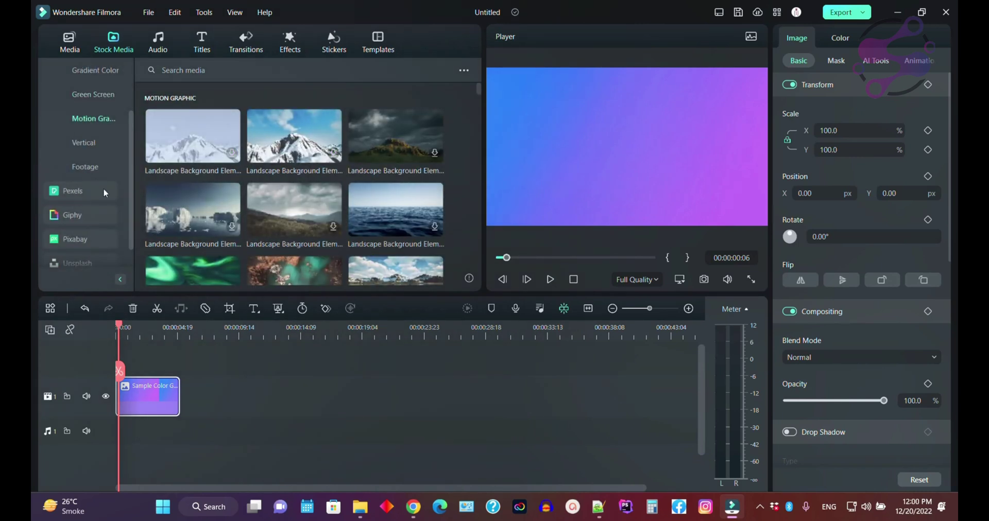
left_click(83, 192)
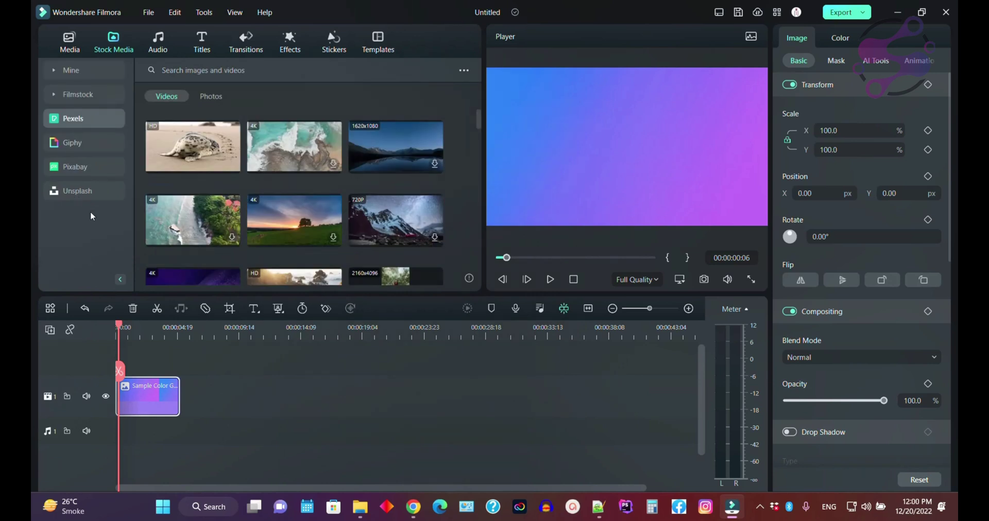
mouse_move(230, 136)
left_click(212, 96)
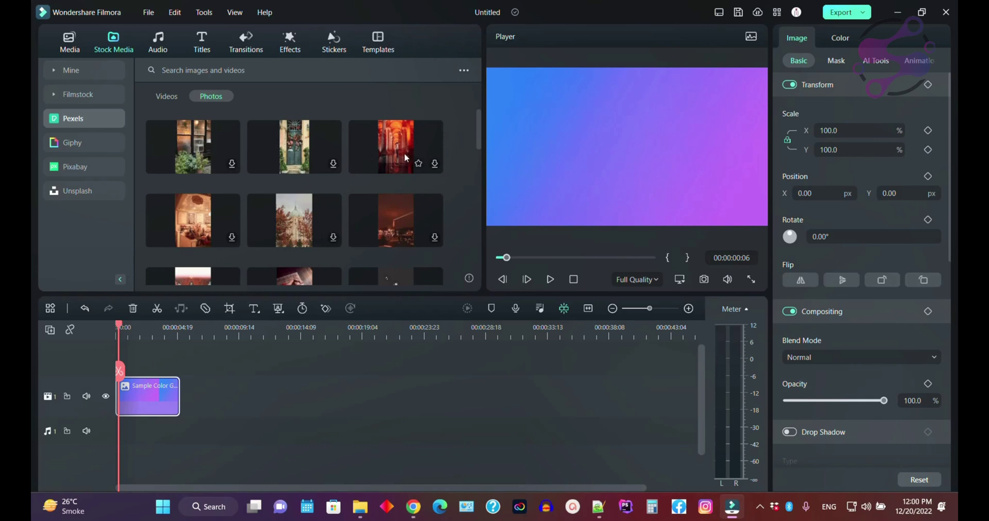
Search Pexels videos for 'food'.
left_click(219, 71)
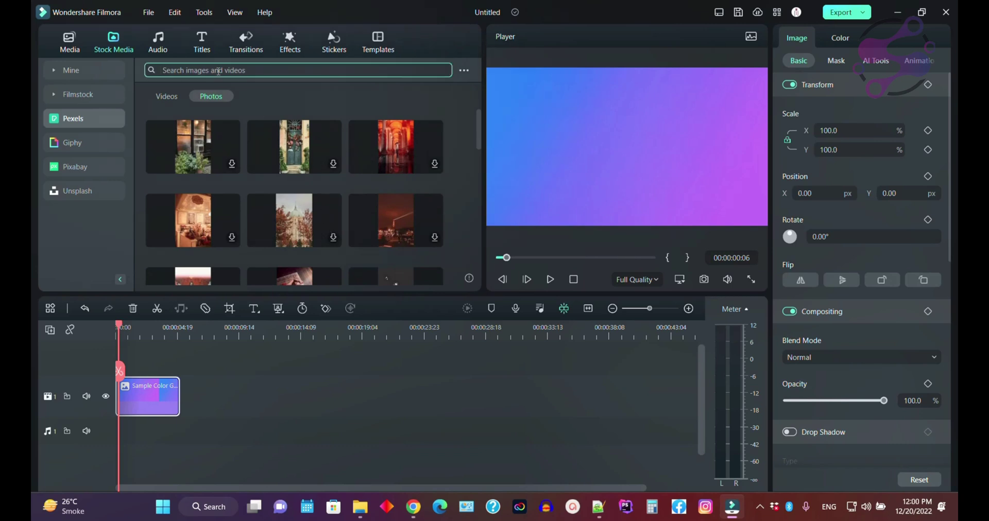
left_click(171, 98)
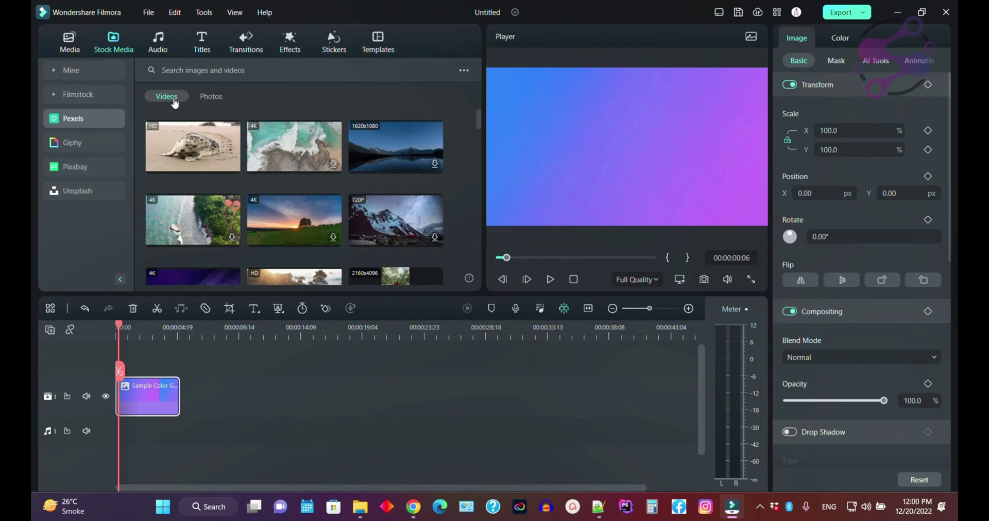
type("food")
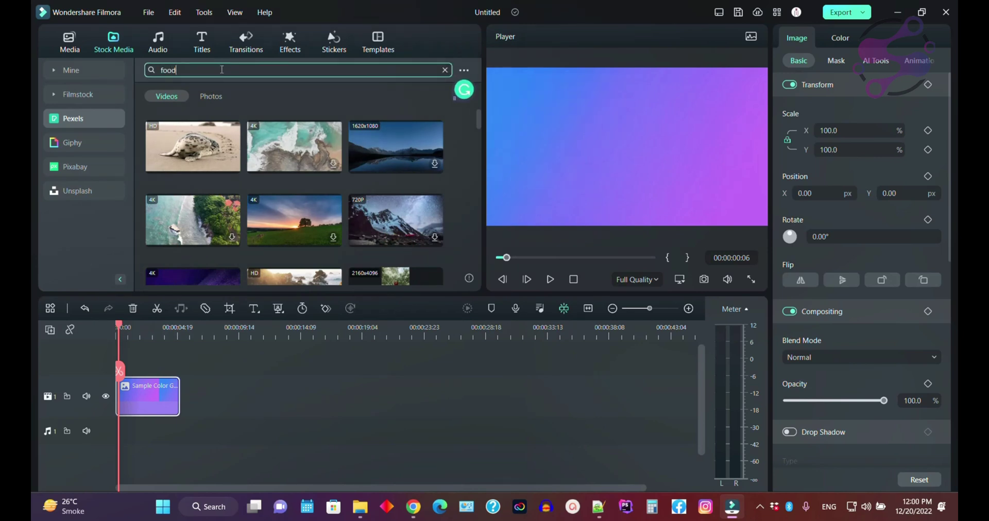
key("Return")
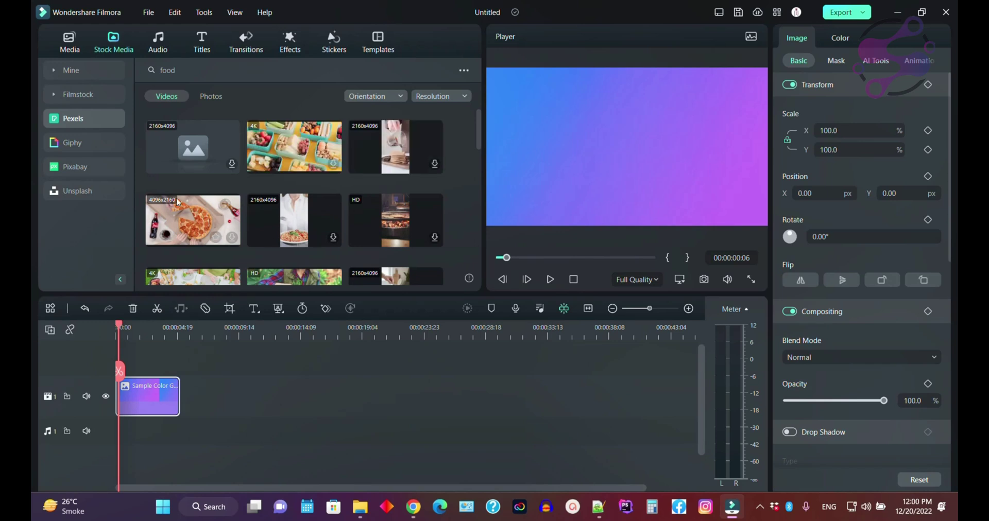
Filter the food results to HD(1080P) and drag the pizza video after the gradient clip.
left_click(375, 96)
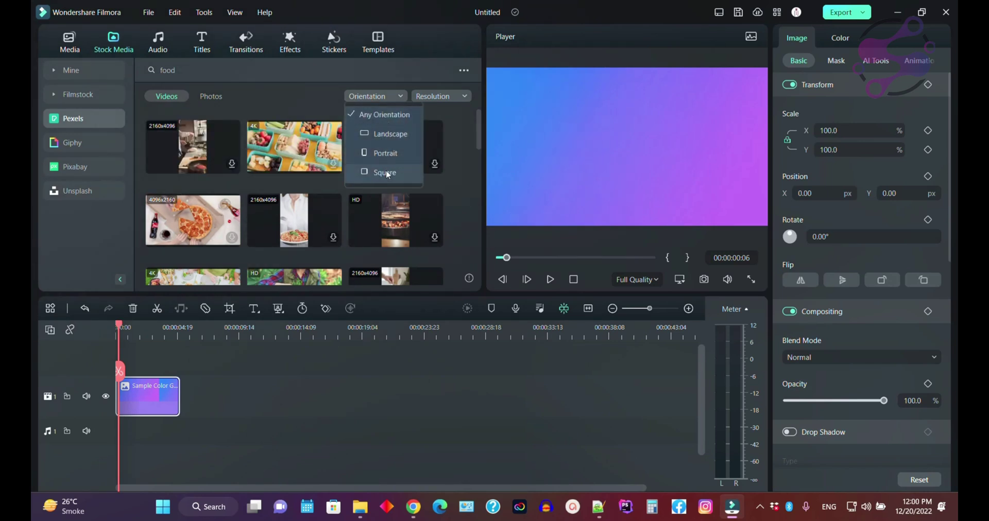
left_click(436, 96)
left_click(441, 96)
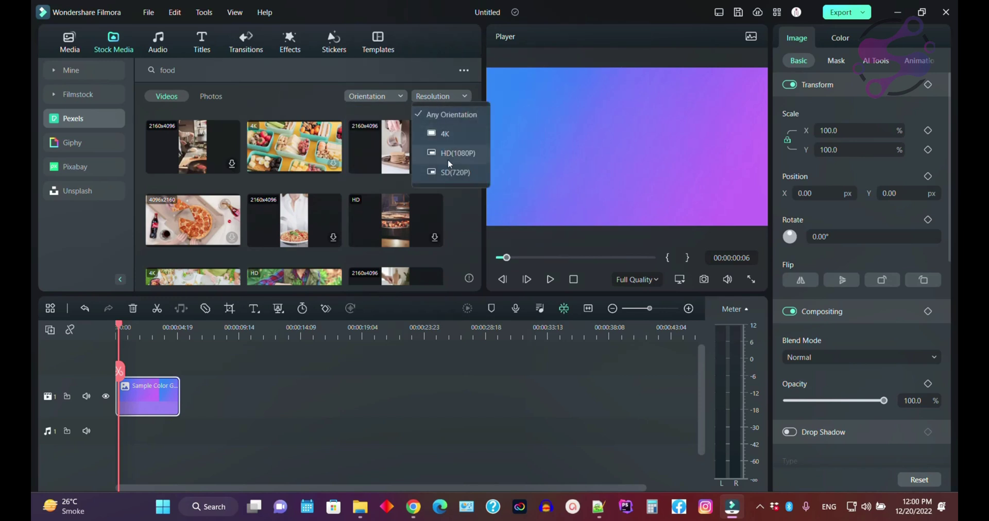
left_click(456, 179)
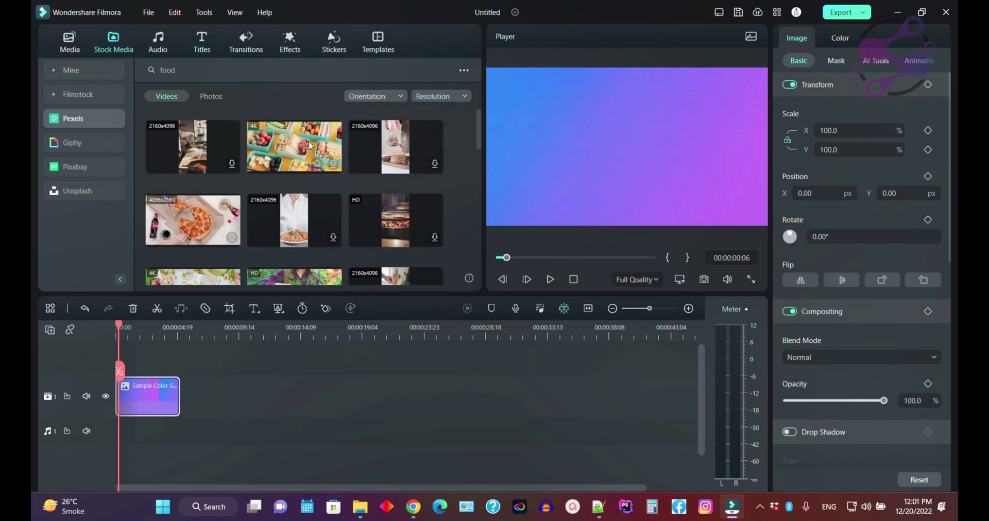
left_click(440, 96)
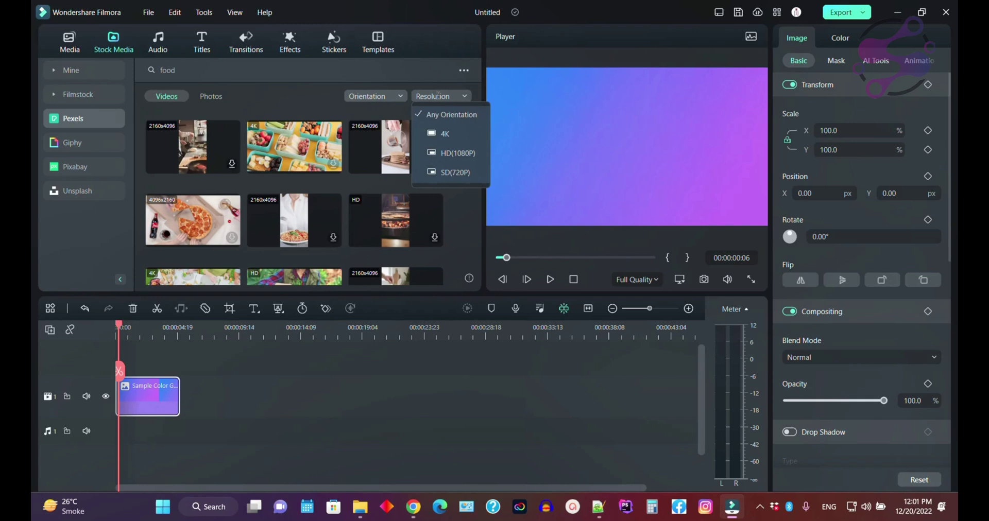
left_click(453, 153)
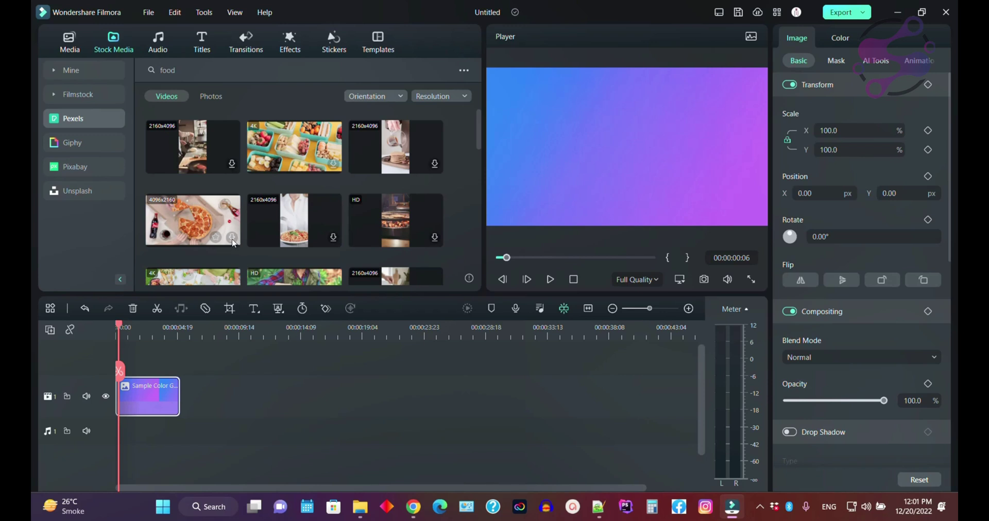
left_click_drag(219, 244, 196, 407)
Confirm the pizza clip download, preview it on the timeline, and switch to the Giphy library.
left_click(600, 265)
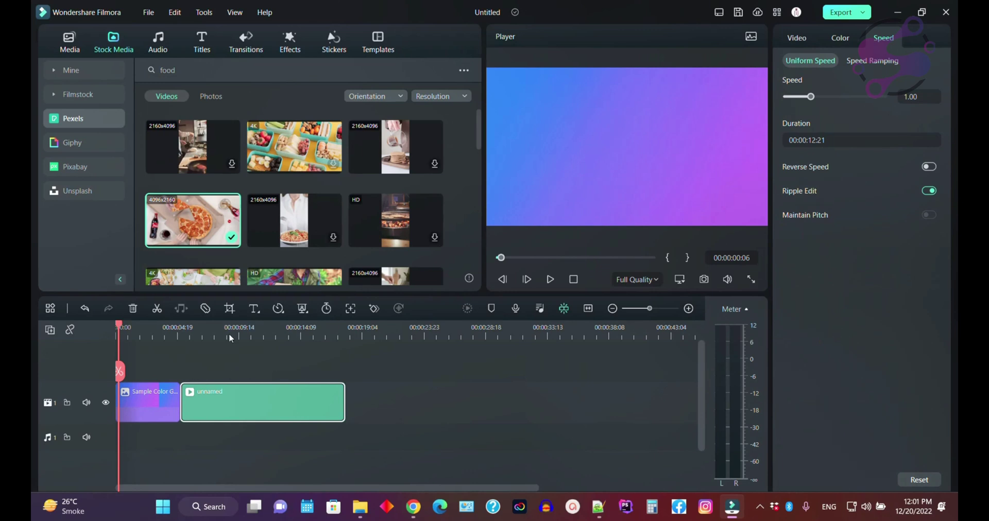
left_click(194, 333)
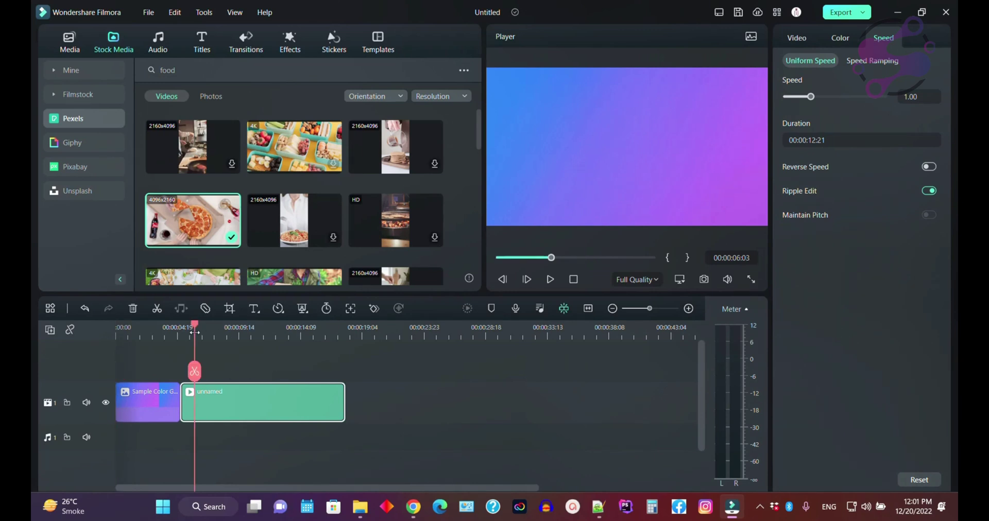
key("space")
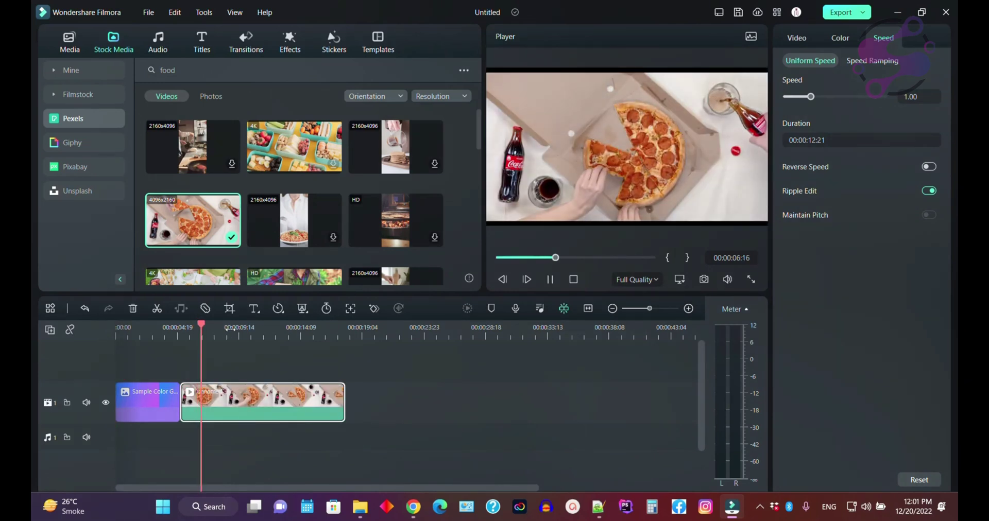
key("space")
left_click(73, 143)
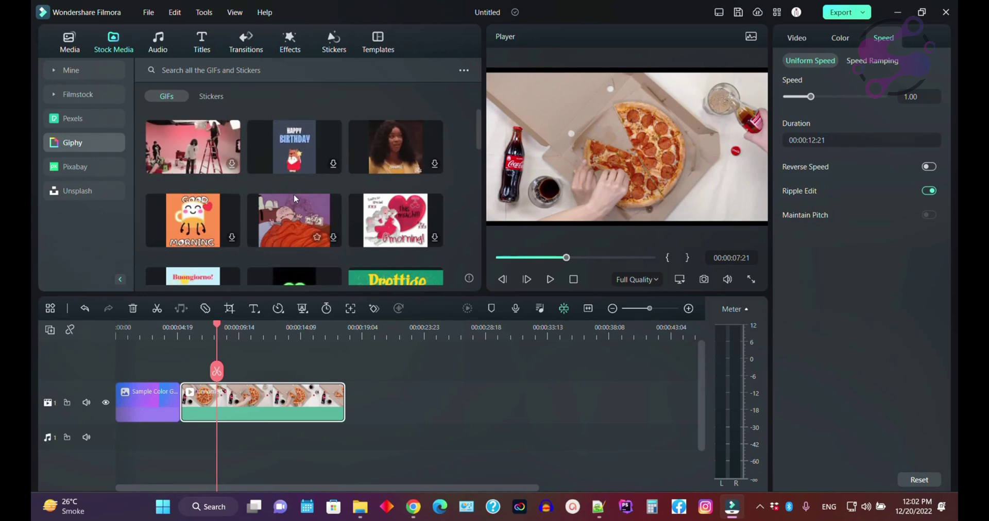
Add the dancing Santa GIF to the timeline after the pizza clip and preview it.
left_click_drag(478, 114, 475, 146)
left_click_drag(294, 231, 366, 404)
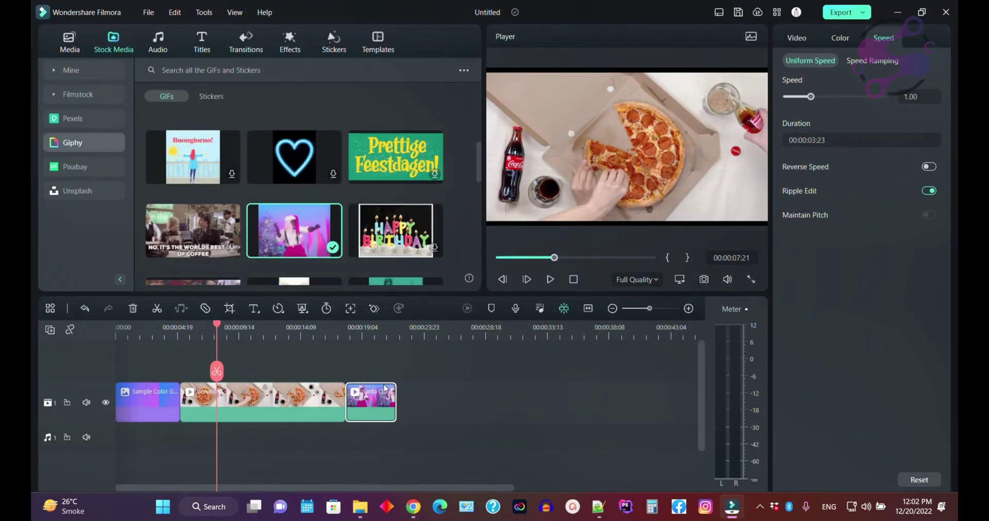
left_click(364, 328)
key("space")
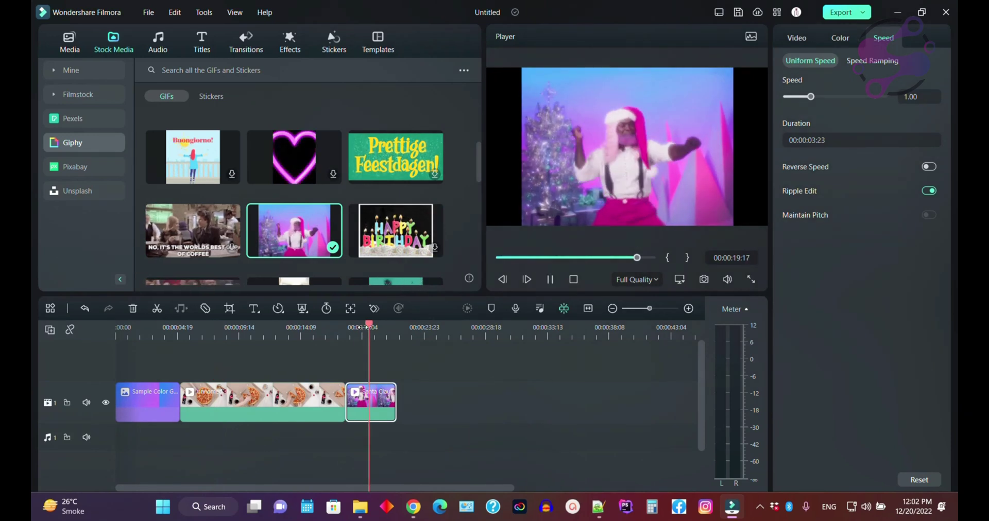
key("space")
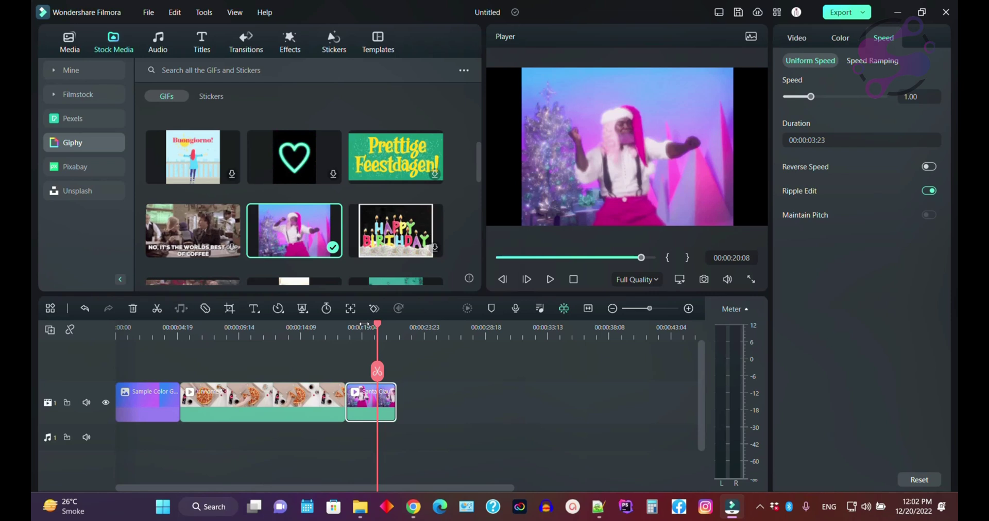
Switch the Giphy library from GIFs to Stickers and begin a sticker search.
mouse_move(298, 177)
left_click_drag(475, 156, 475, 93)
left_click(214, 98)
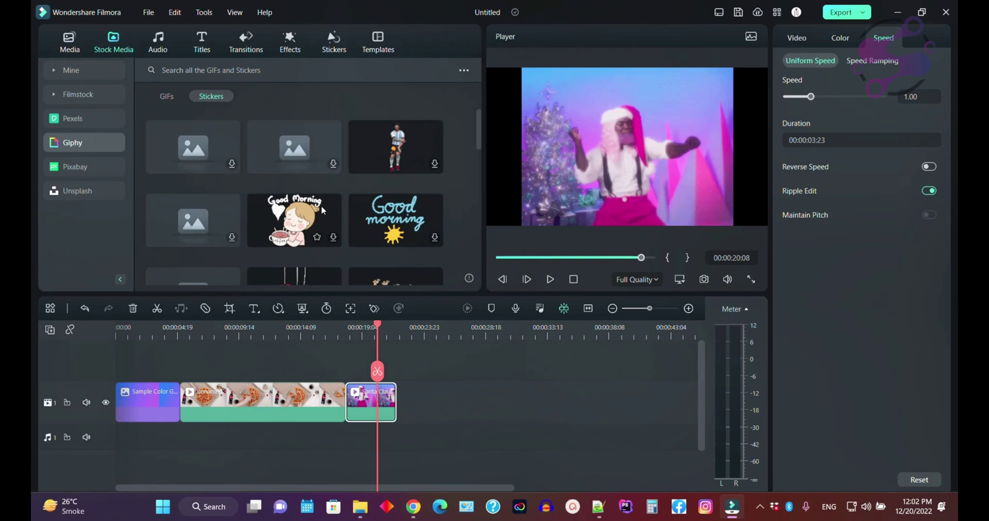
left_click(206, 70)
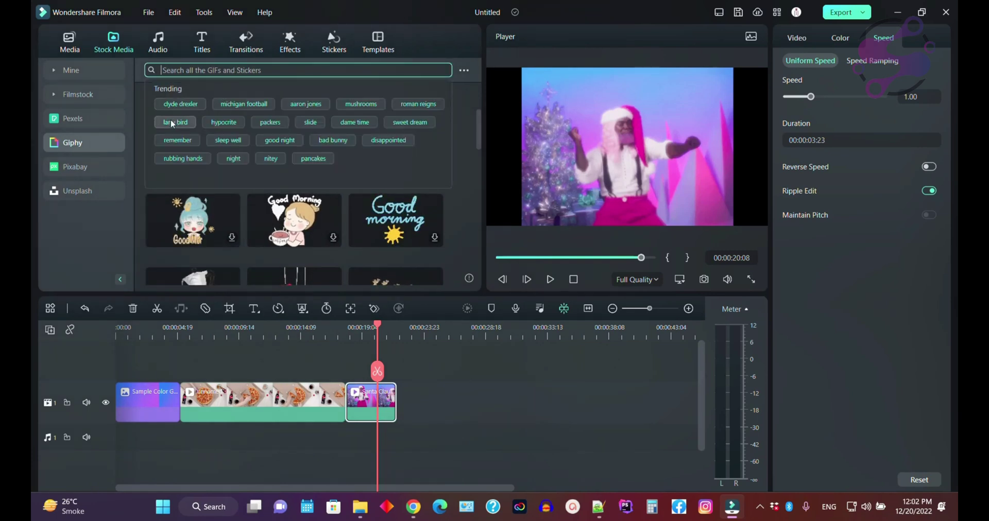
Dismiss trending suggestions and switch the stock source via Pixabay to Unsplash photos.
left_click(469, 175)
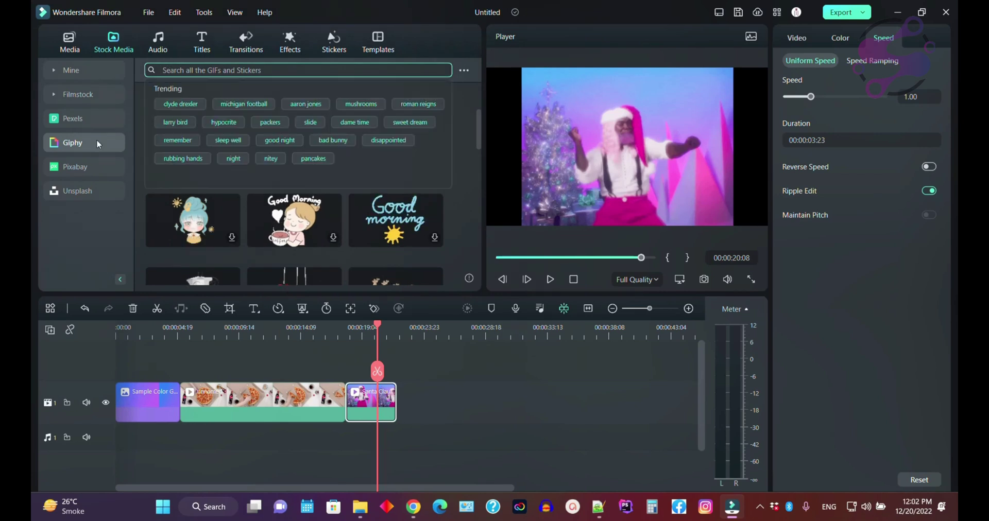
left_click(72, 168)
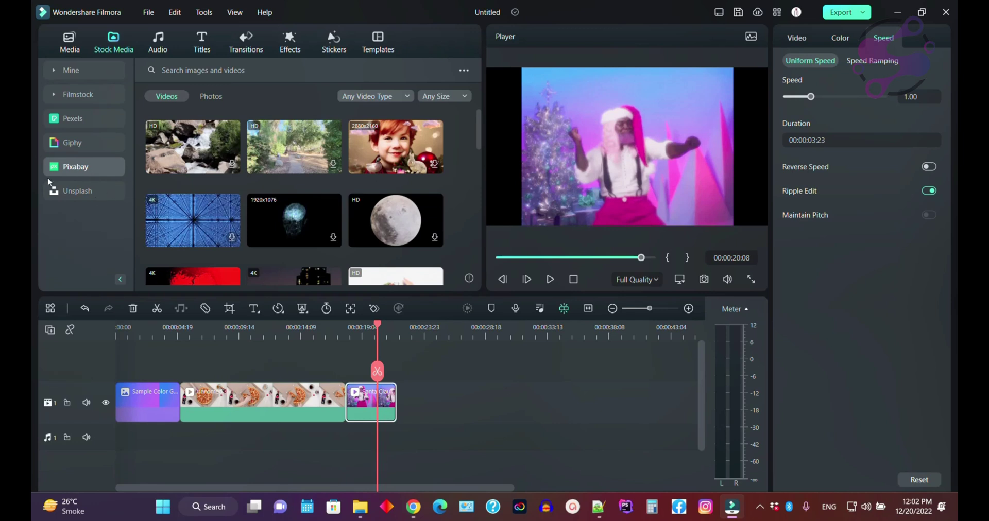
left_click(79, 194)
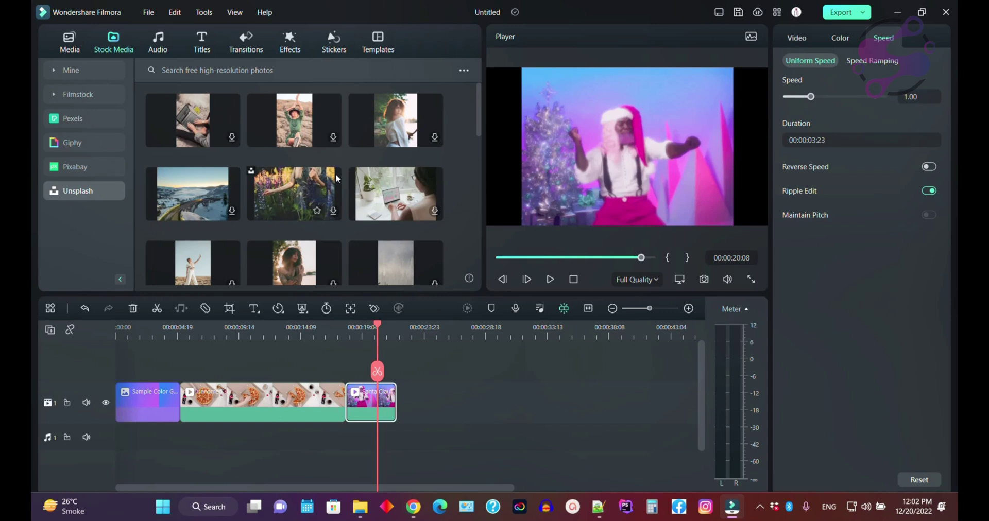
left_click_drag(474, 105, 463, 60)
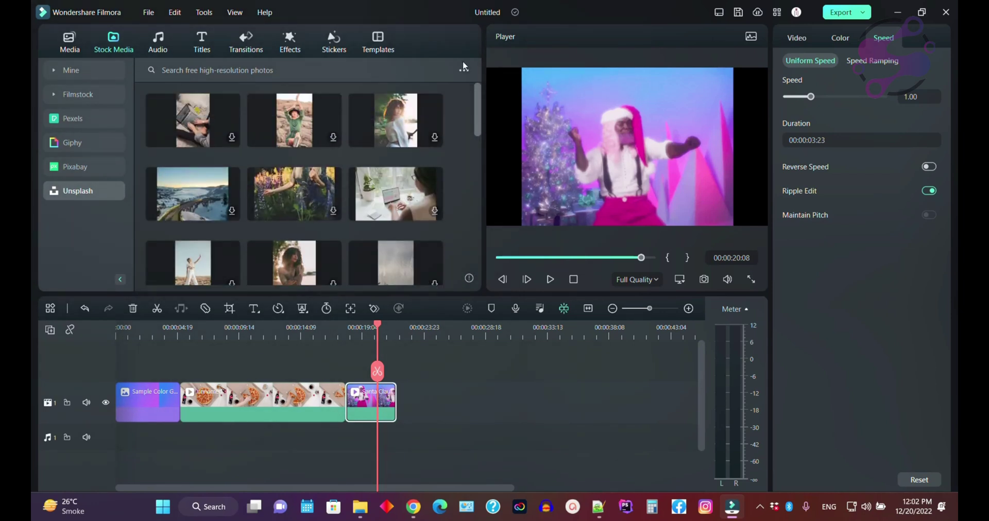
left_click(202, 72)
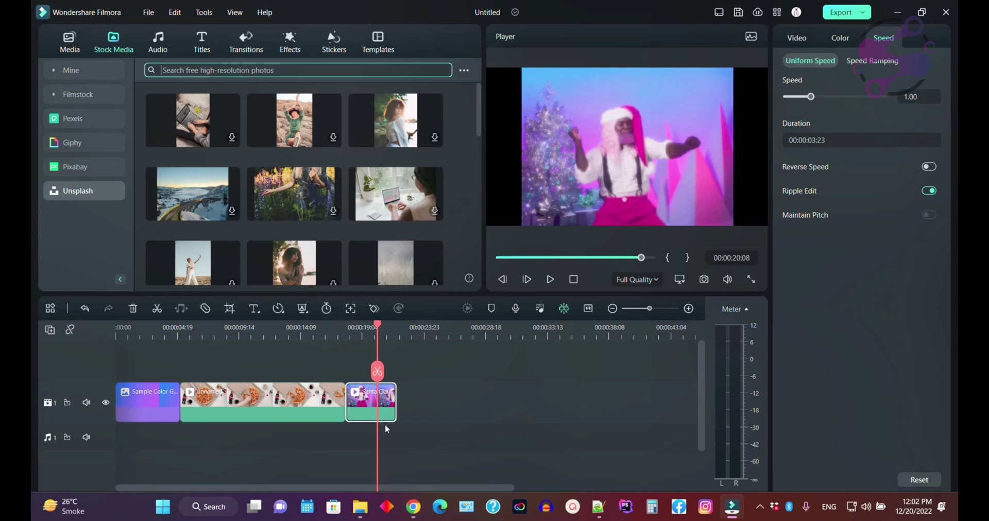
Select the Santa GIF and scale and reposition it in the Player to cover the frame.
left_click(367, 398)
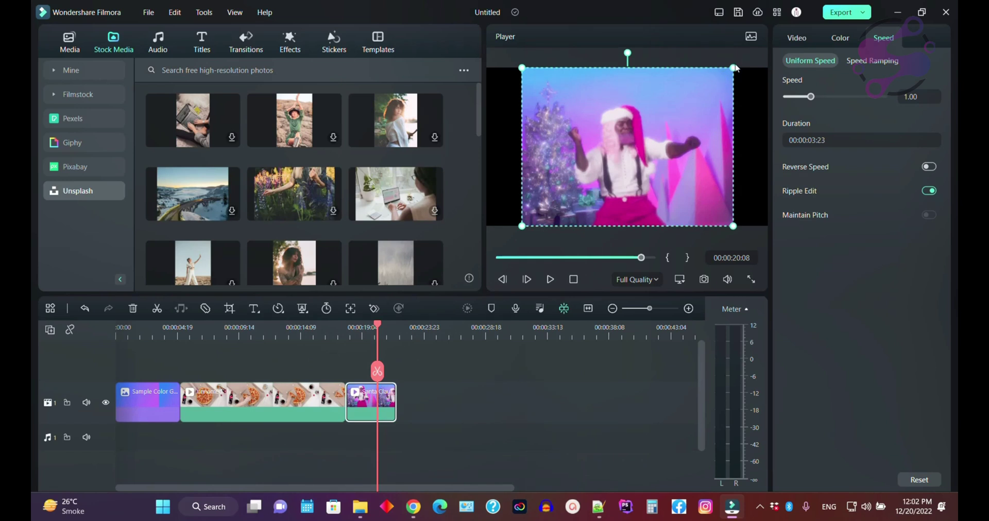
left_click_drag(733, 66, 753, 52)
left_click_drag(526, 58, 490, 30)
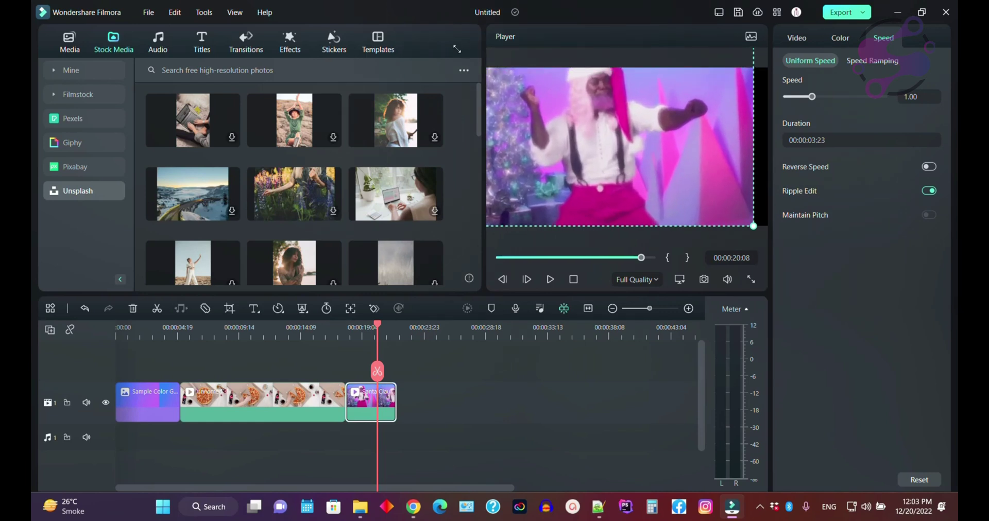
left_click_drag(653, 96, 644, 119)
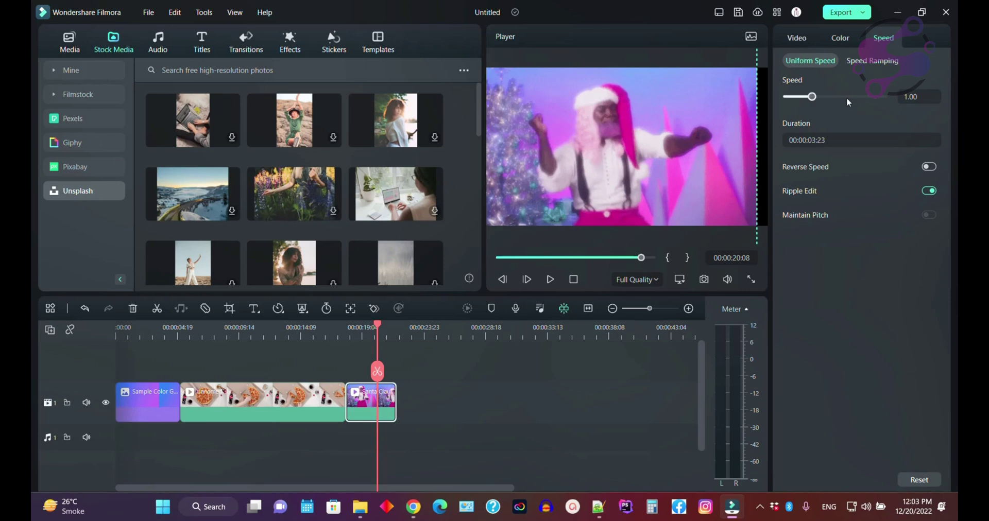
Preview the Santa GIF at 0.09x and 53.96x speed, then restore it to 1.44x.
left_click_drag(817, 99, 787, 98)
key("space")
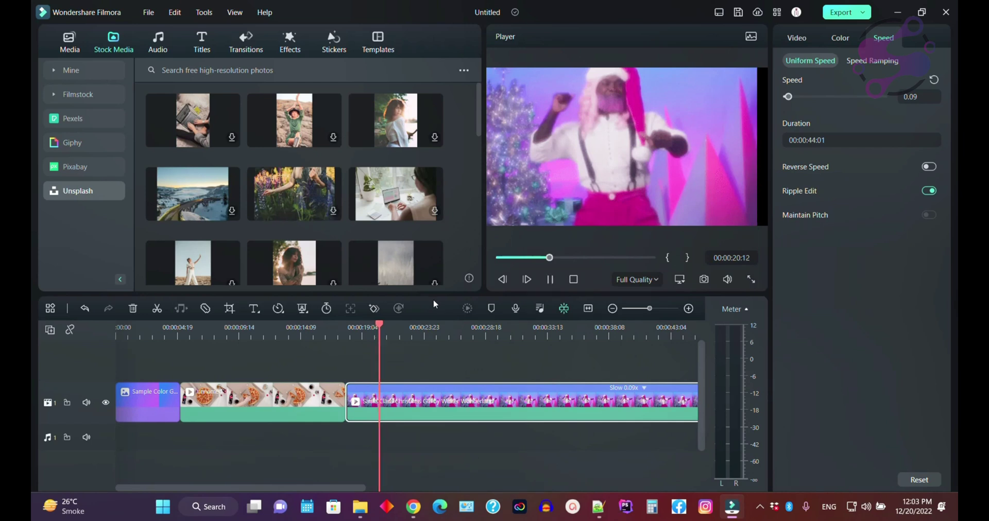
key("space")
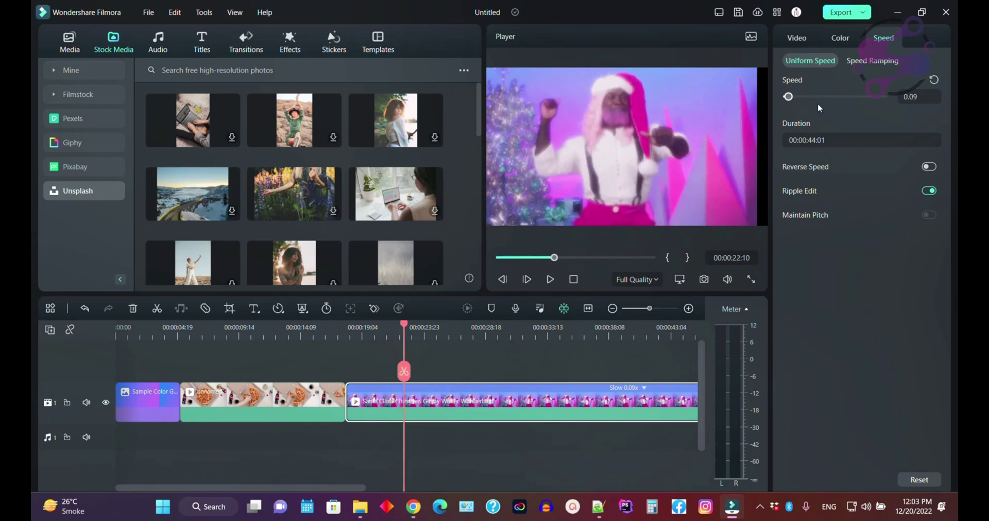
left_click_drag(789, 98, 872, 98)
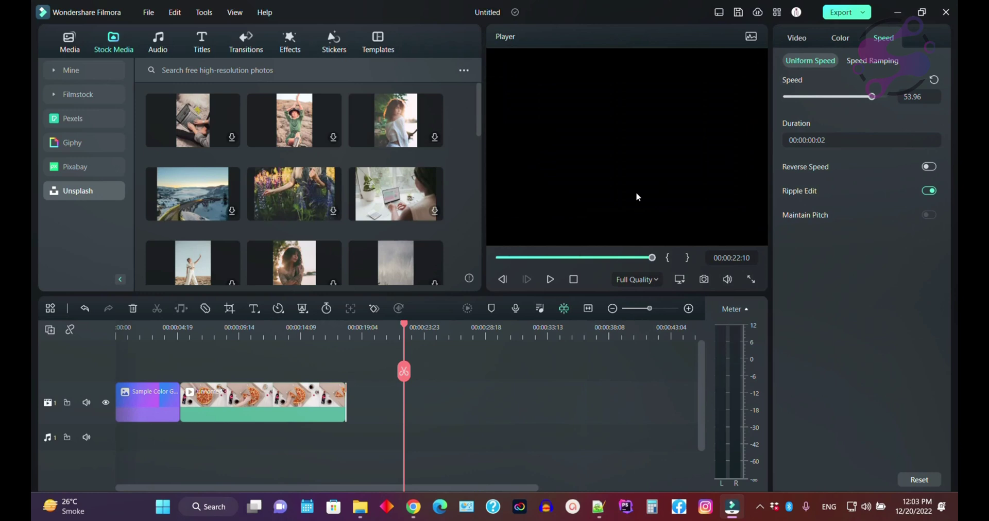
key("ctrl+z")
key("ctrl+z")
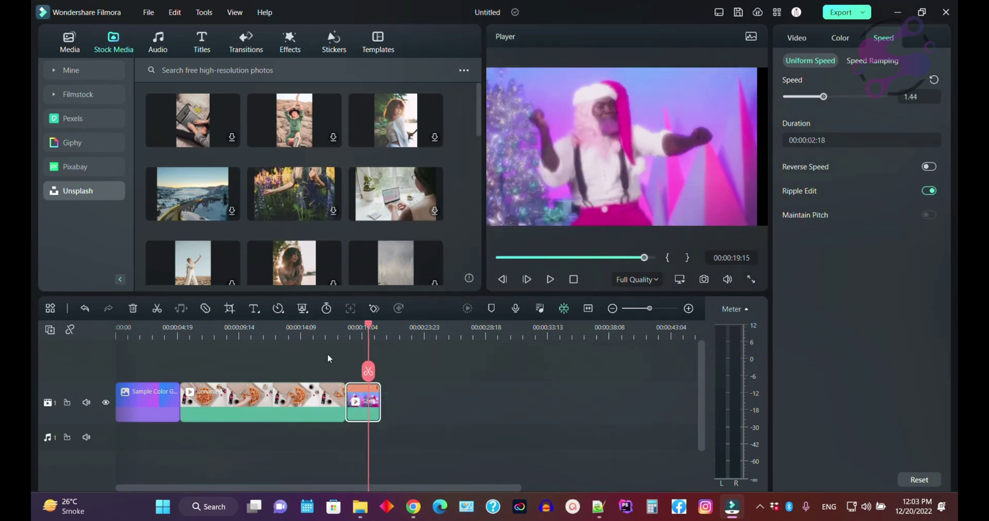
Close the speed options unchanged, reselect the Santa GIF, and show its Color adjustments.
left_click(280, 309)
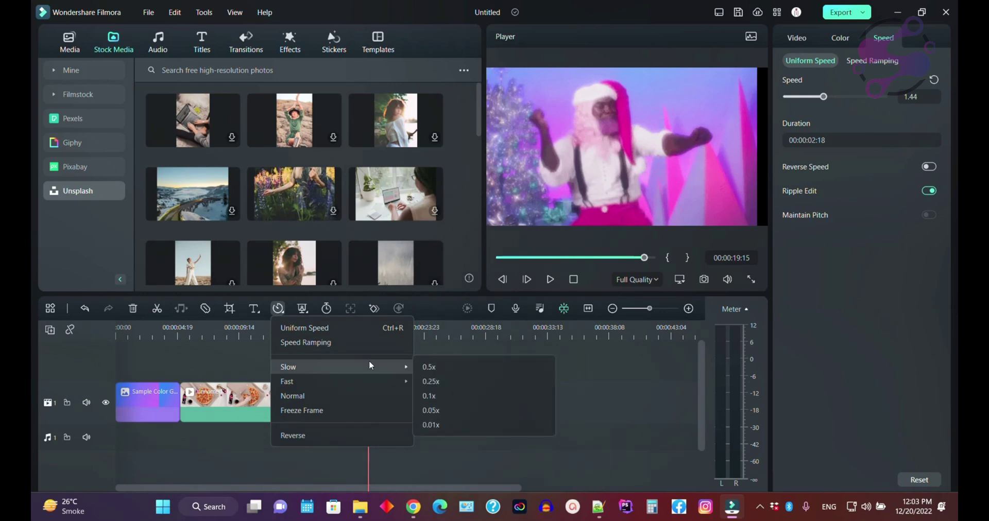
left_click(426, 360)
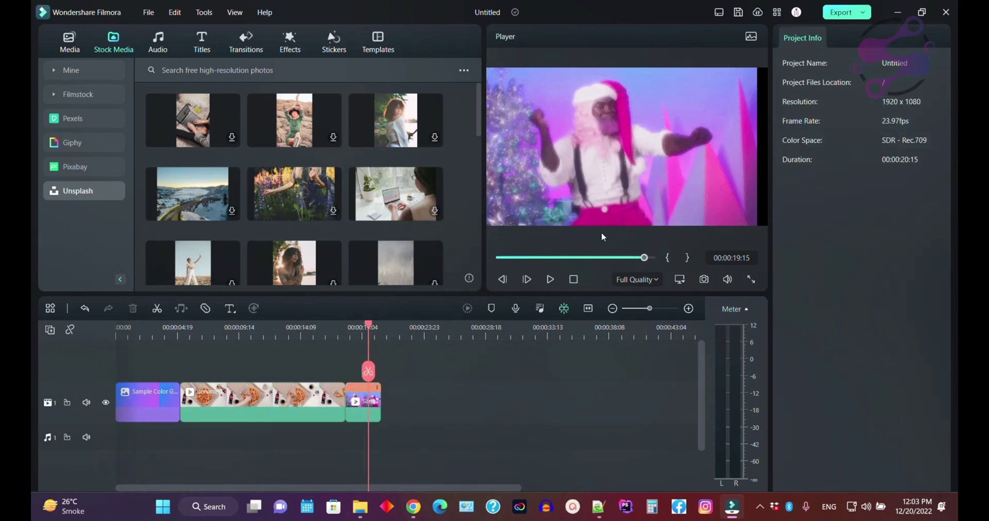
left_click(372, 398)
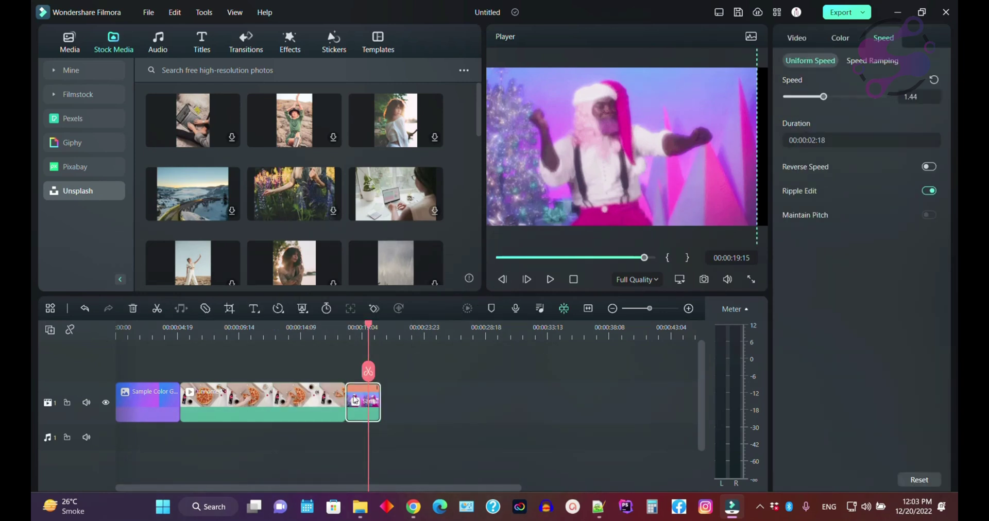
left_click(839, 38)
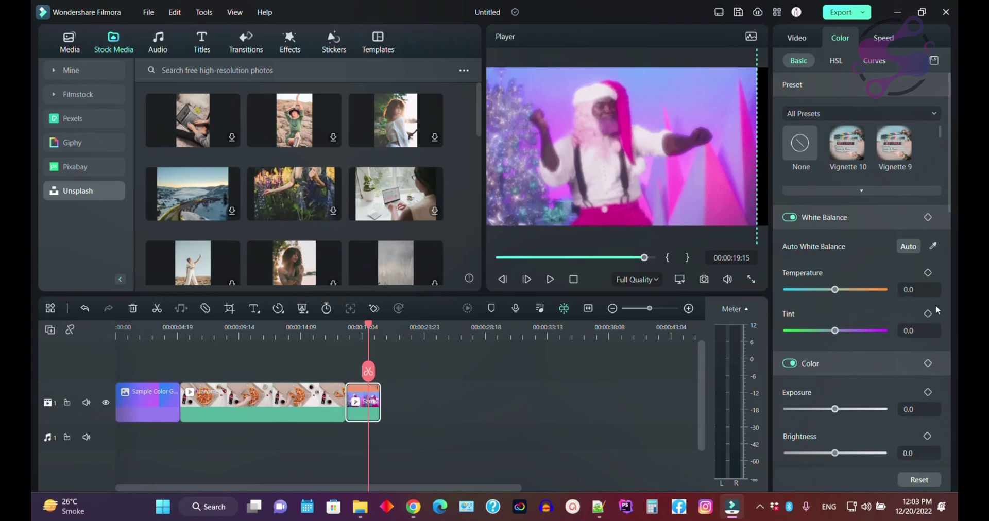
Add three points to the Santa GIF's Curves luminance curve, including a lower shadows point.
left_click_drag(951, 127, 932, 107)
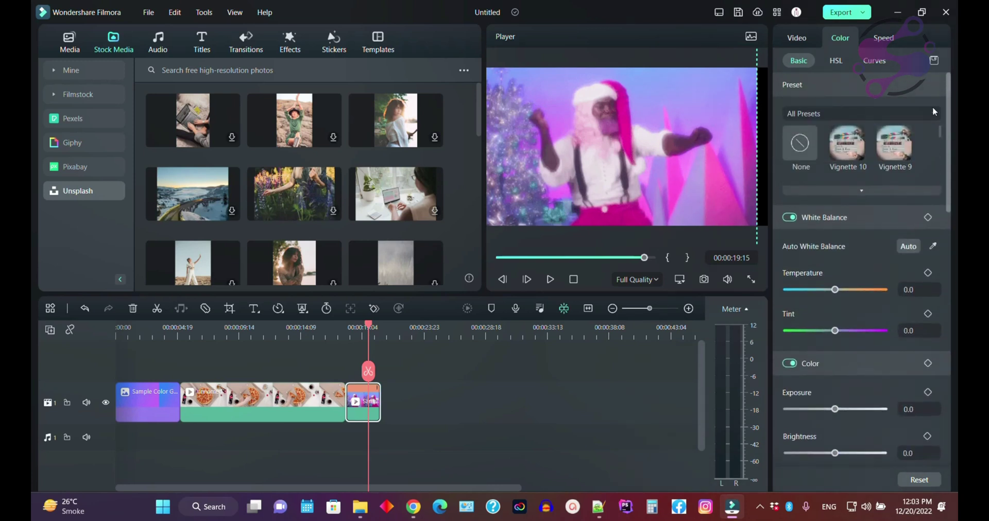
left_click(836, 60)
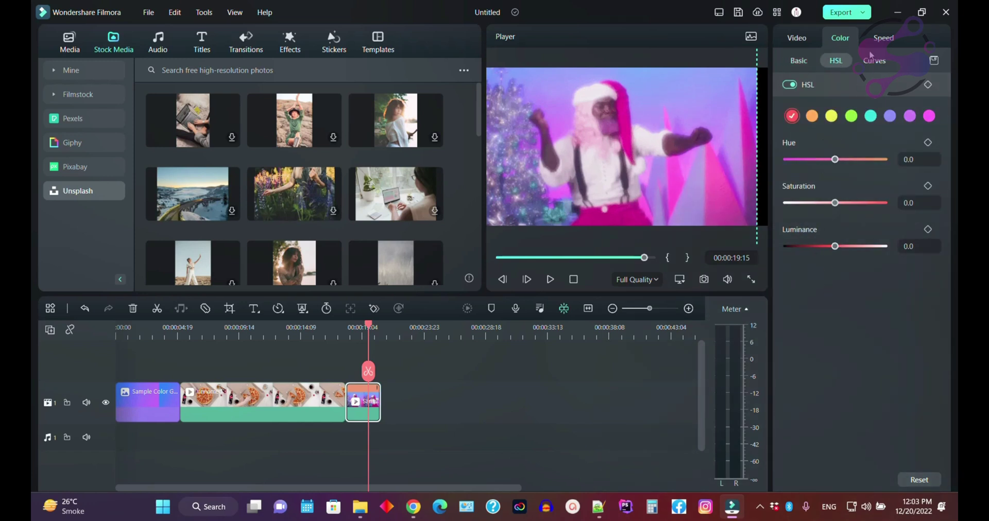
left_click(871, 57)
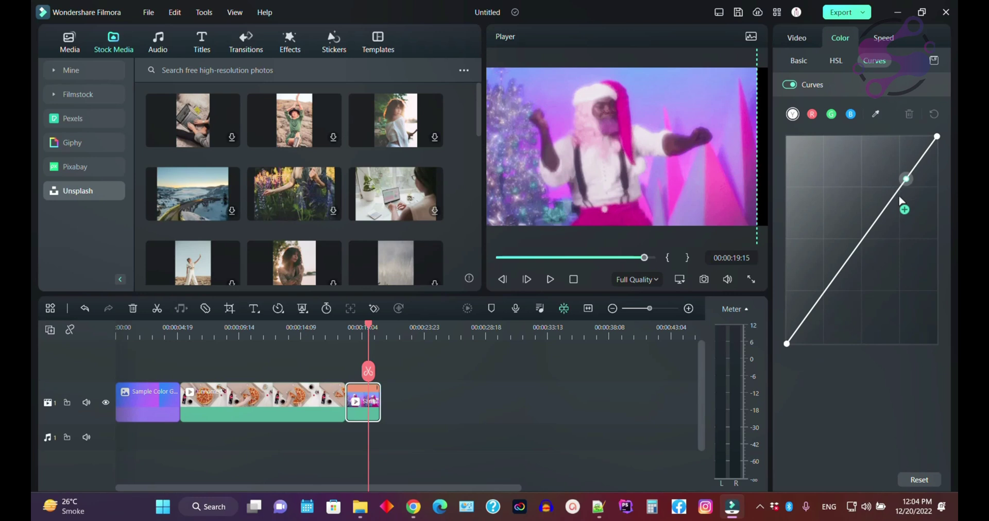
mouse_move(910, 170)
left_mouse_down()
mouse_move(921, 181)
mouse_move(898, 161)
mouse_move(913, 190)
mouse_move(894, 168)
mouse_move(907, 172)
left_mouse_up()
mouse_move(852, 255)
left_mouse_down()
mouse_move(863, 272)
mouse_move(849, 248)
left_mouse_up()
left_click_drag(813, 321, 795, 294)
Bring up the Santa GIF's Video Transform settings (Scale 138.2%).
left_click(933, 84)
left_click(793, 39)
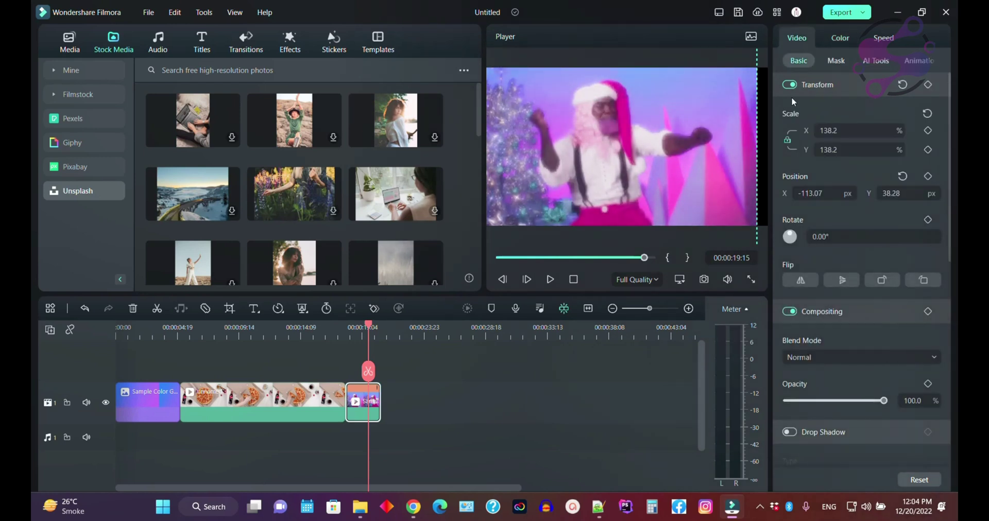
mouse_move(949, 87)
left_mouse_down()
mouse_move(939, 316)
mouse_move(940, 94)
left_mouse_up()
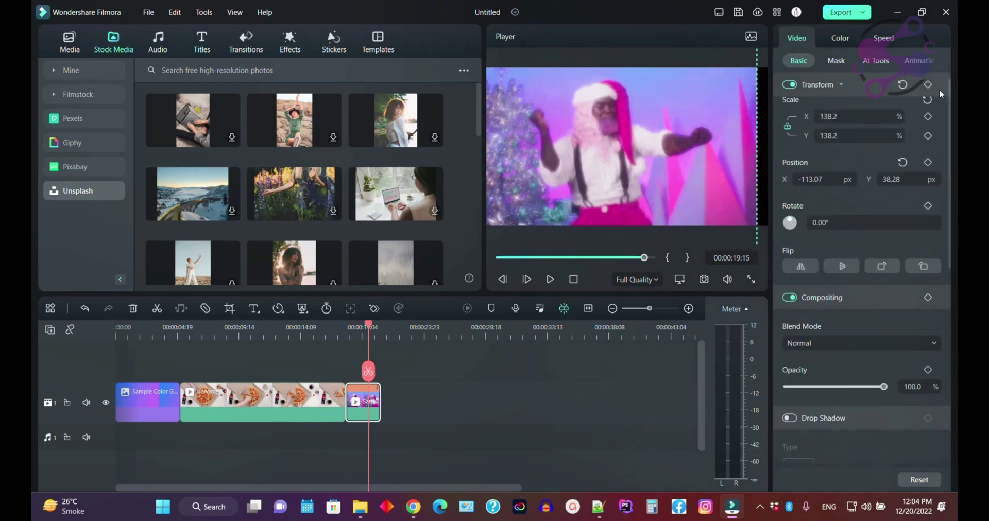
Switch on a Draw Mask with Extend 0.0, Blur 0.0, Opacity 100.0 for the Santa GIF.
left_click(221, 421)
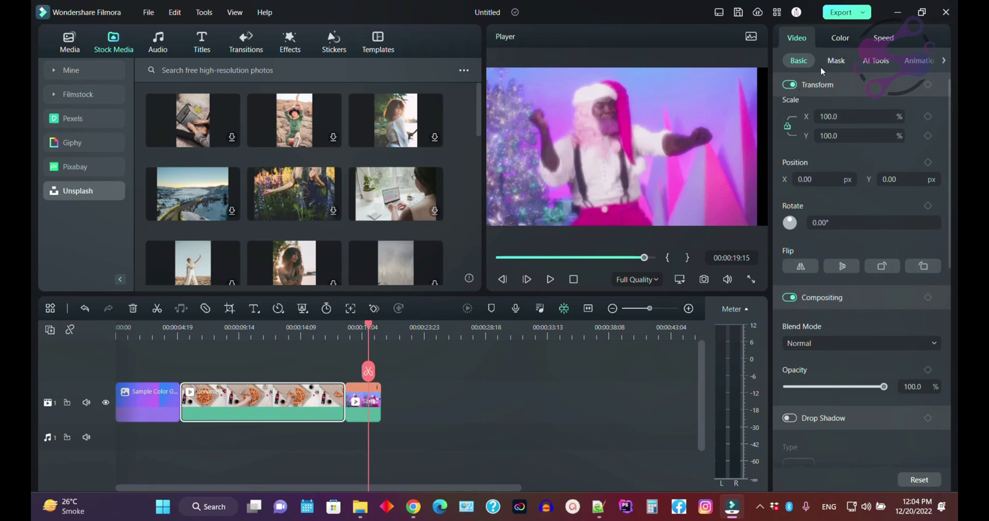
left_click(836, 61)
left_click(875, 62)
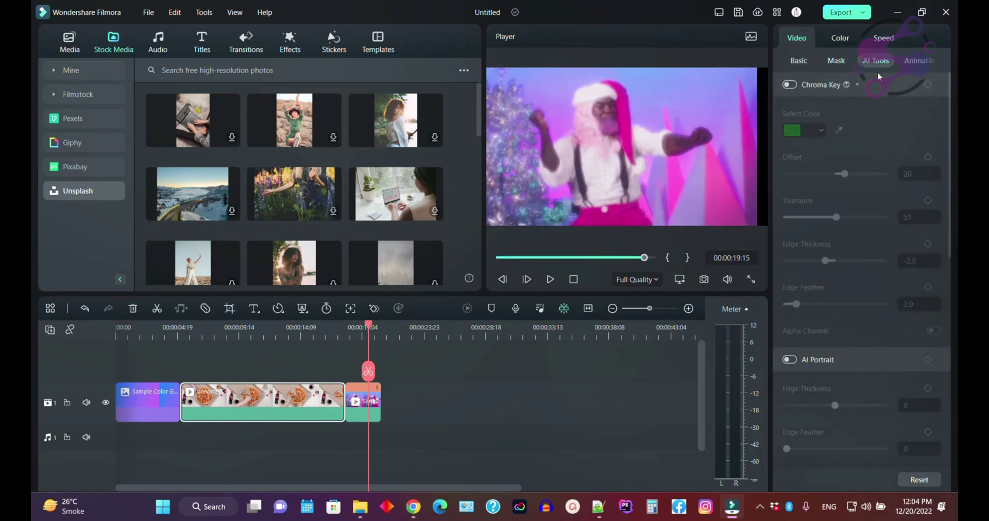
left_click(845, 60)
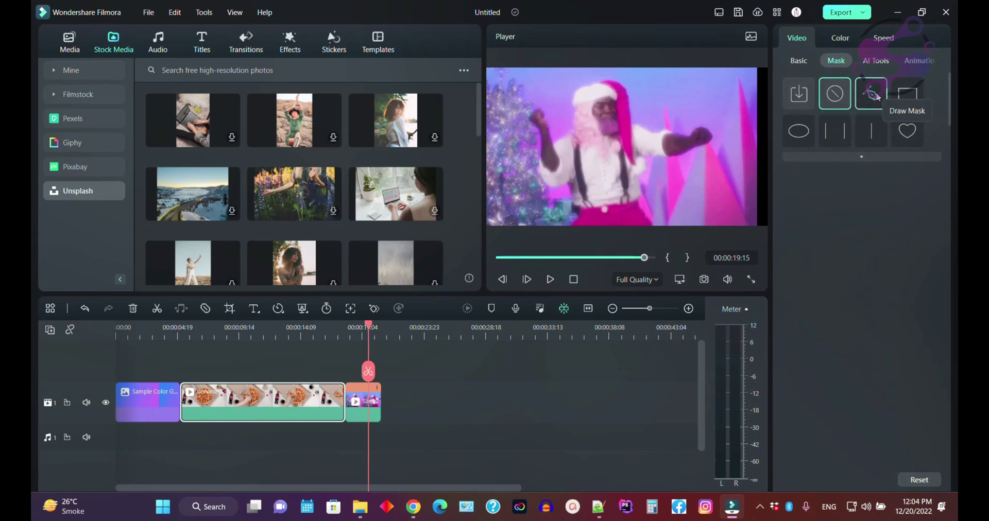
left_click(876, 95)
left_click(707, 139)
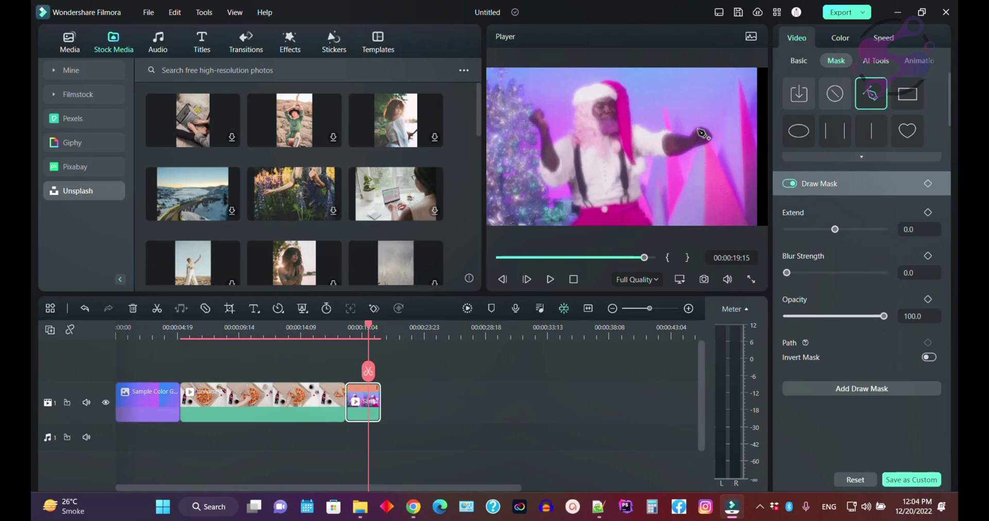
Trace a mask path to Santa's raised hand, undo it, and show the AI Tools settings.
left_click(632, 125)
mouse_move(639, 145)
left_mouse_down()
mouse_move(676, 159)
mouse_move(711, 144)
mouse_move(695, 118)
mouse_move(707, 130)
mouse_move(636, 125)
left_mouse_up()
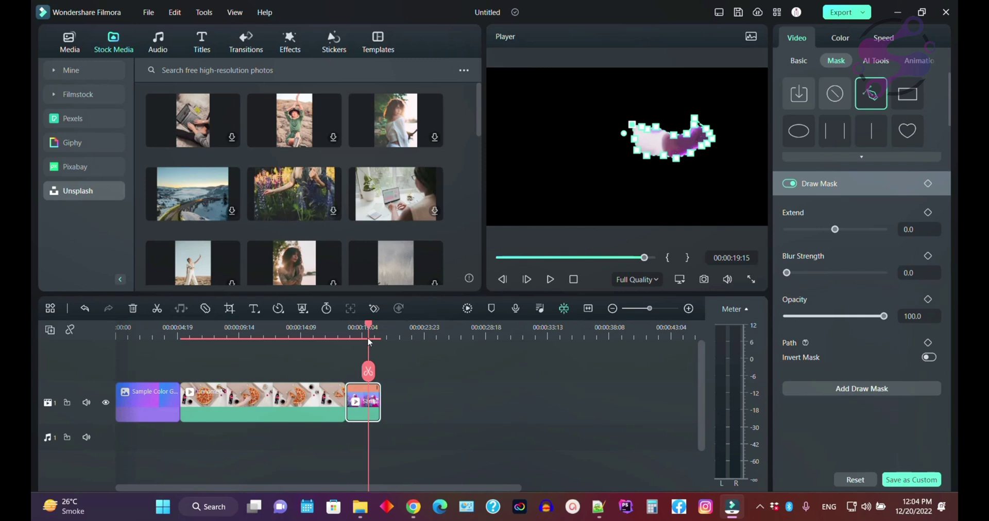
key("ctrl+z")
key("ctrl+z")
key("ctrl+z")
key("ctrl+z")
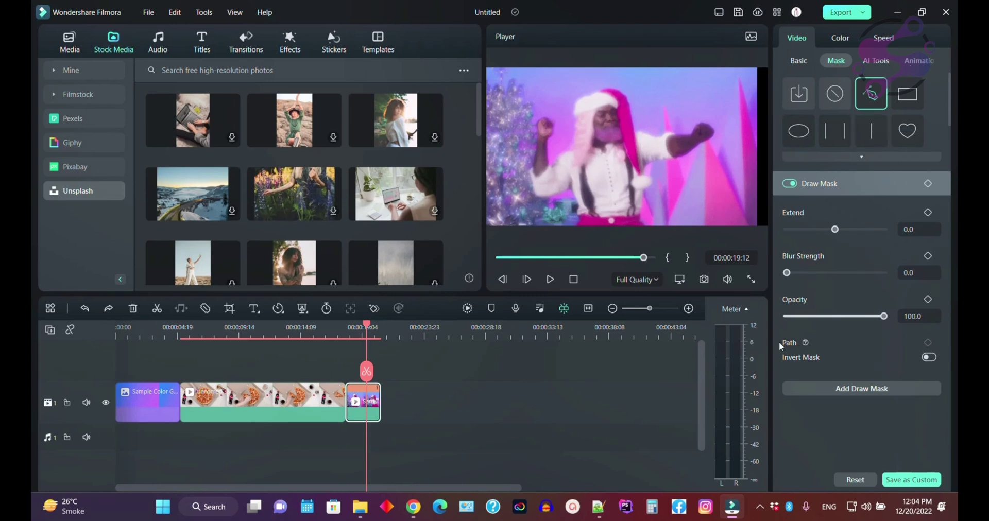
left_click(875, 61)
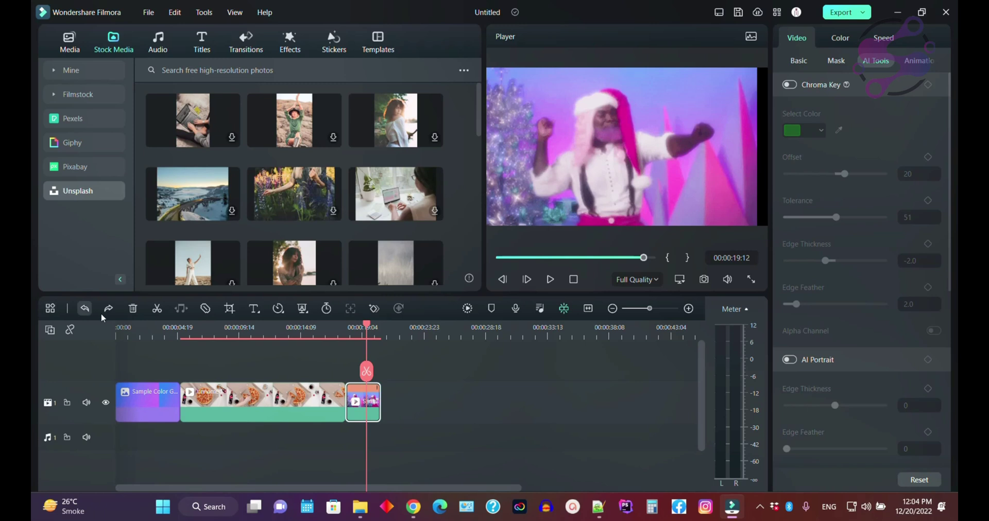
Split the pizza clip at 00:00:09:06, trying and undoing a gap after the cut.
left_click(235, 334)
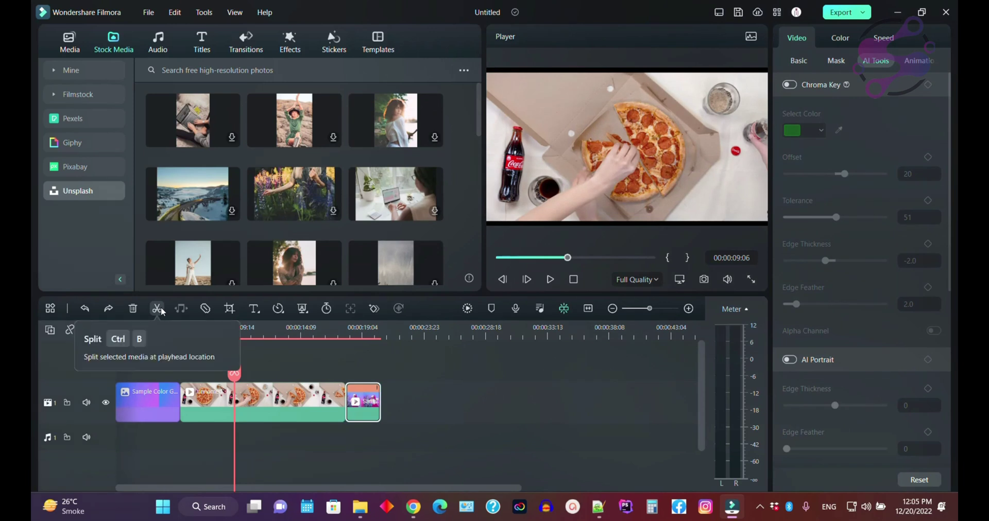
left_click(157, 308)
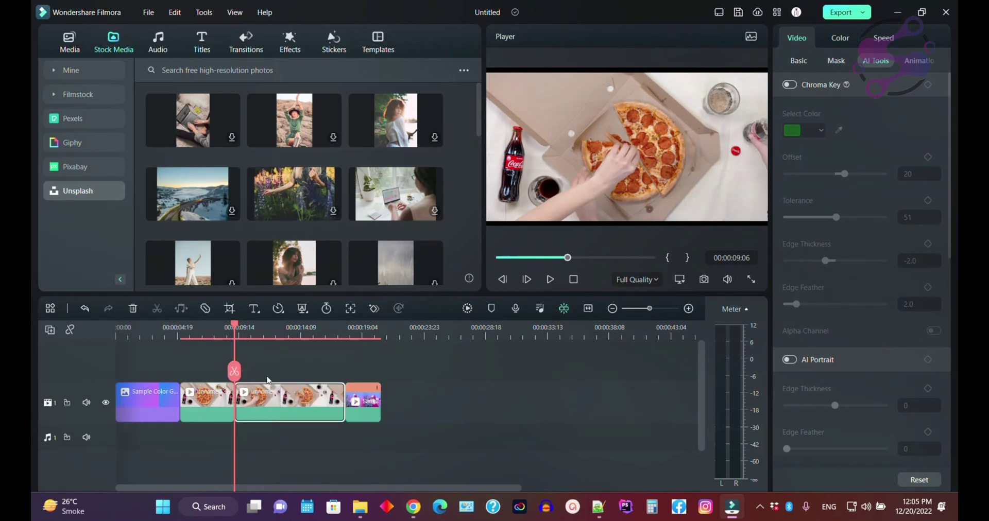
left_click_drag(260, 391, 280, 405)
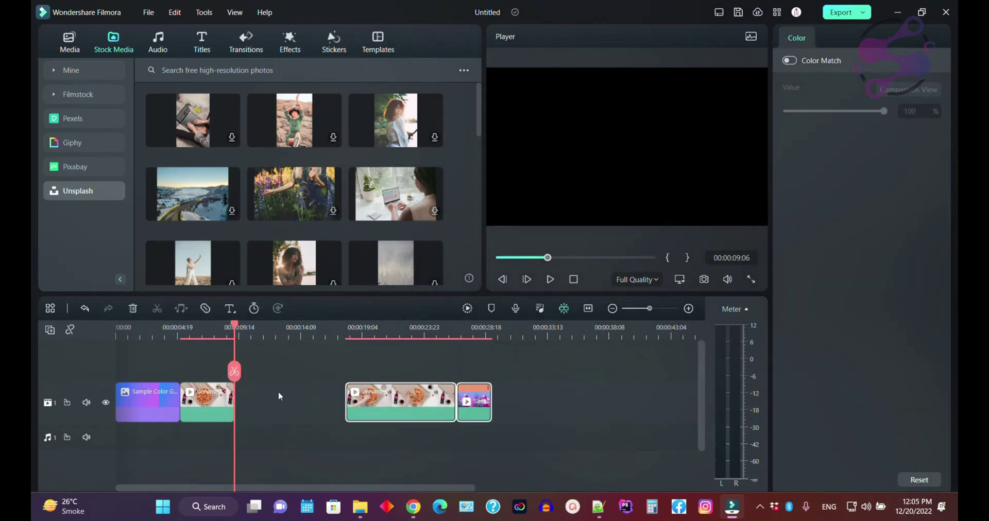
key("ctrl+z")
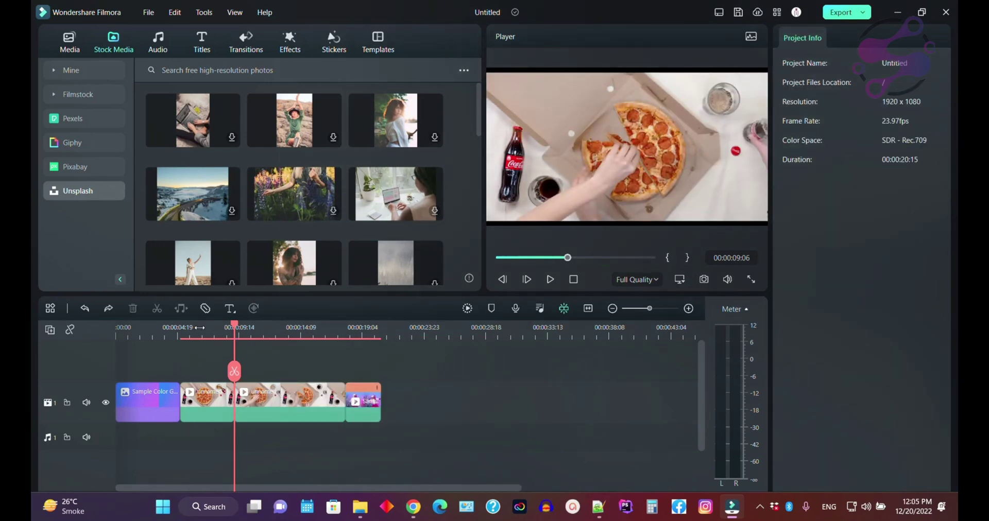
Make three more blade cuts in the pizza clip and push later pieces right to open gaps.
left_click(205, 308)
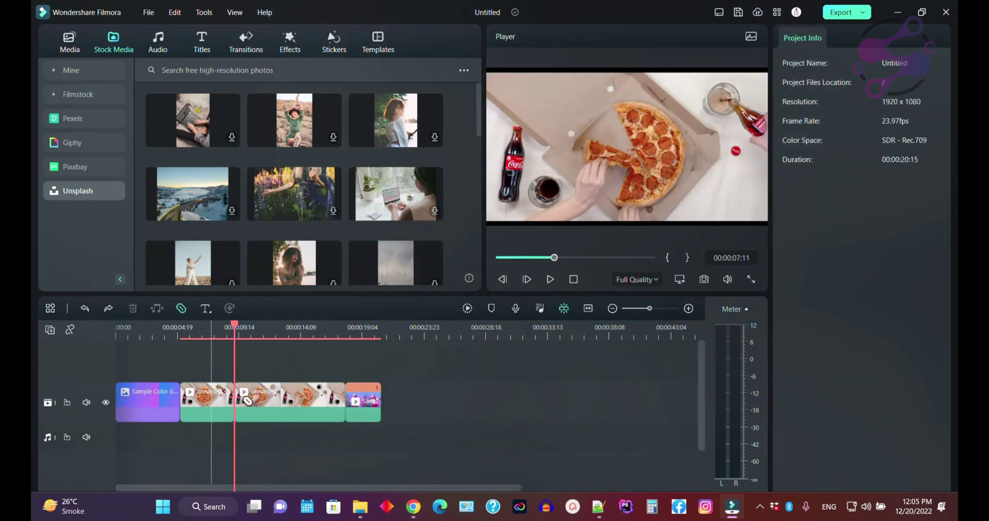
left_click(260, 404)
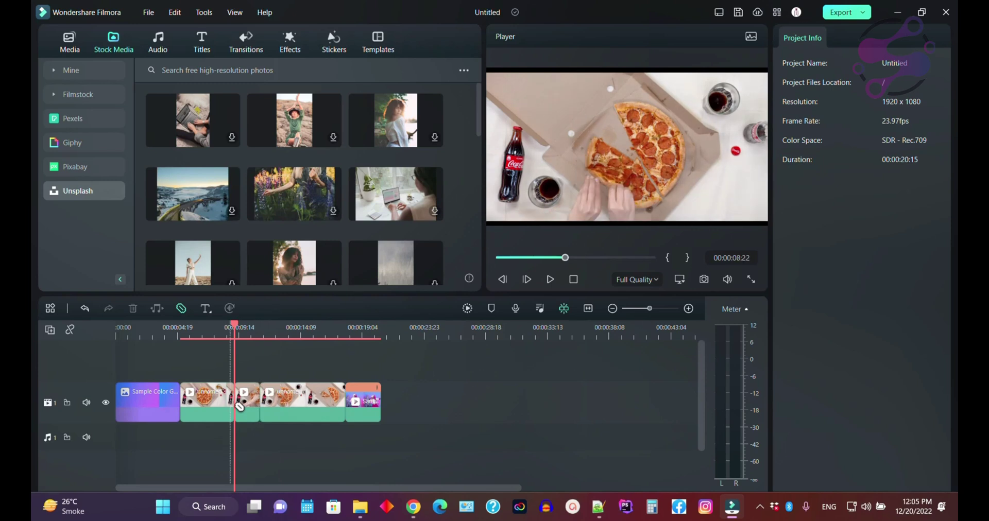
left_click(207, 404)
left_click(315, 412)
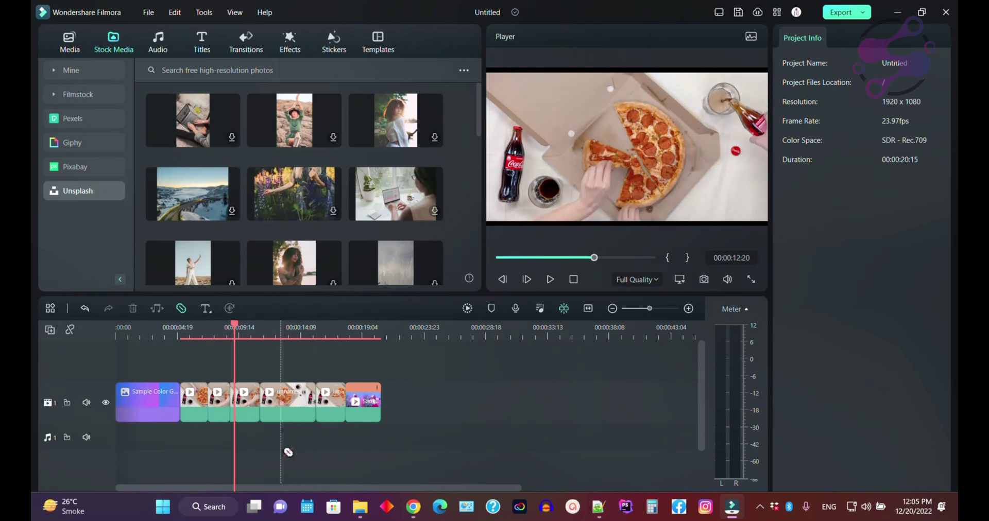
left_click_drag(412, 375, 253, 323)
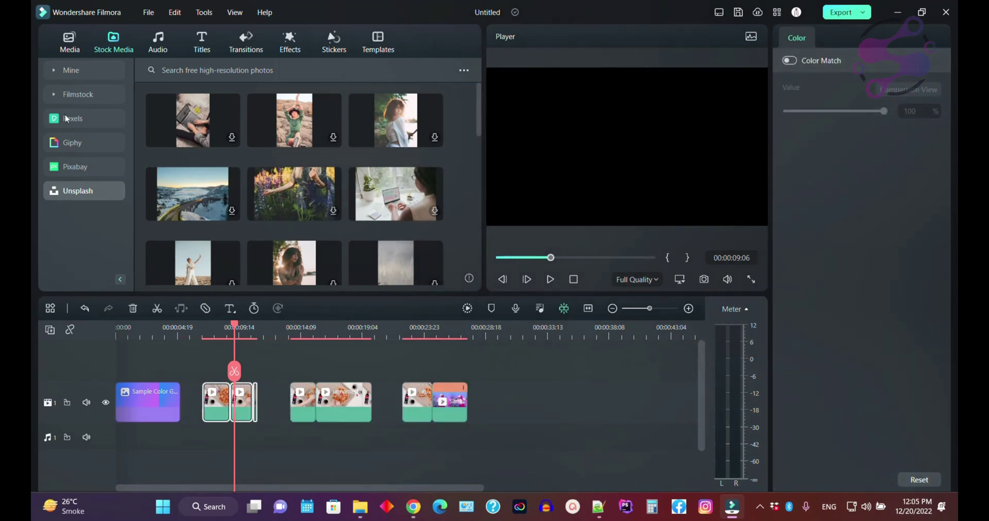